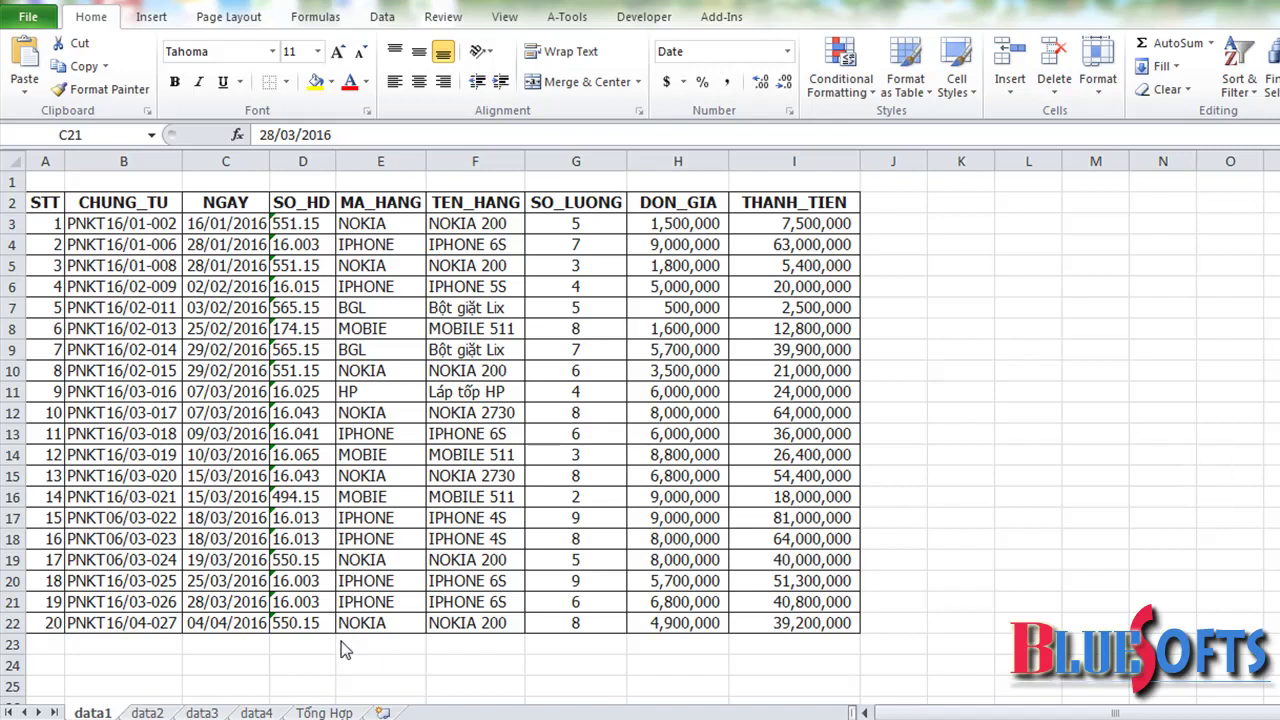
# Browse the data1, data2, data3 and data4 sheets to review their sales records
pyautogui.click(93, 711)
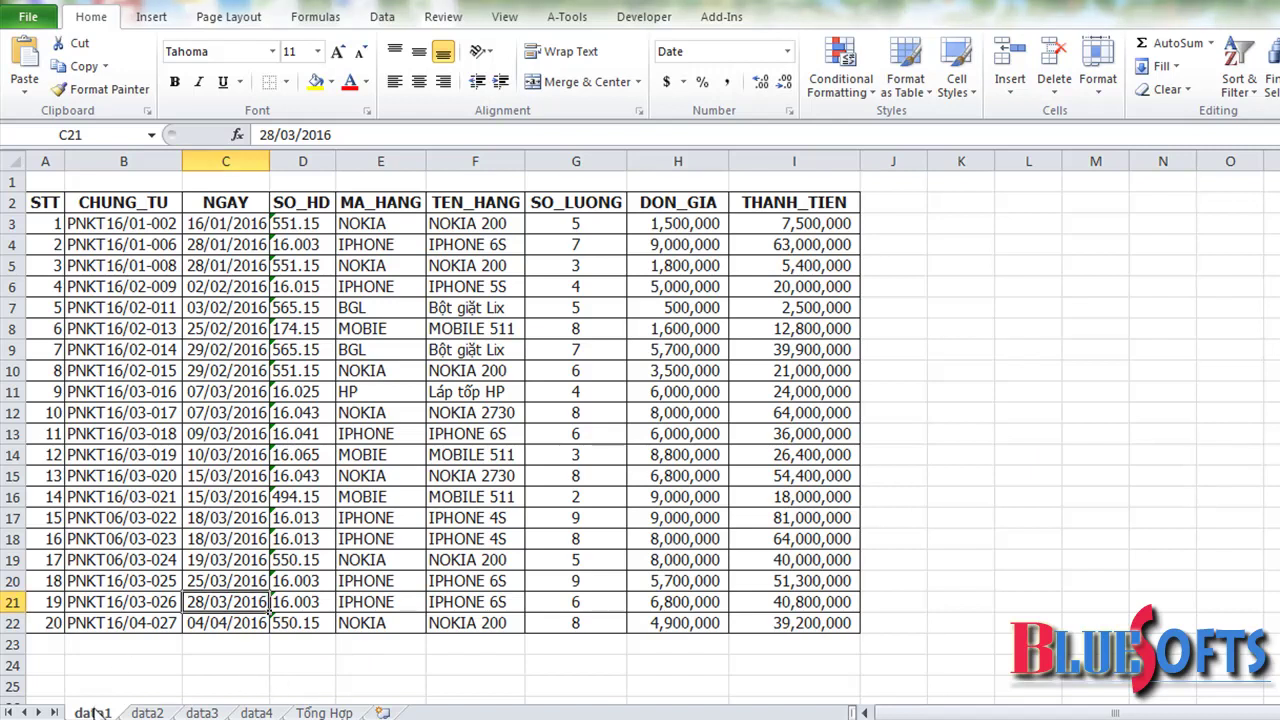
pyautogui.click(145, 713)
pyautogui.click(220, 713)
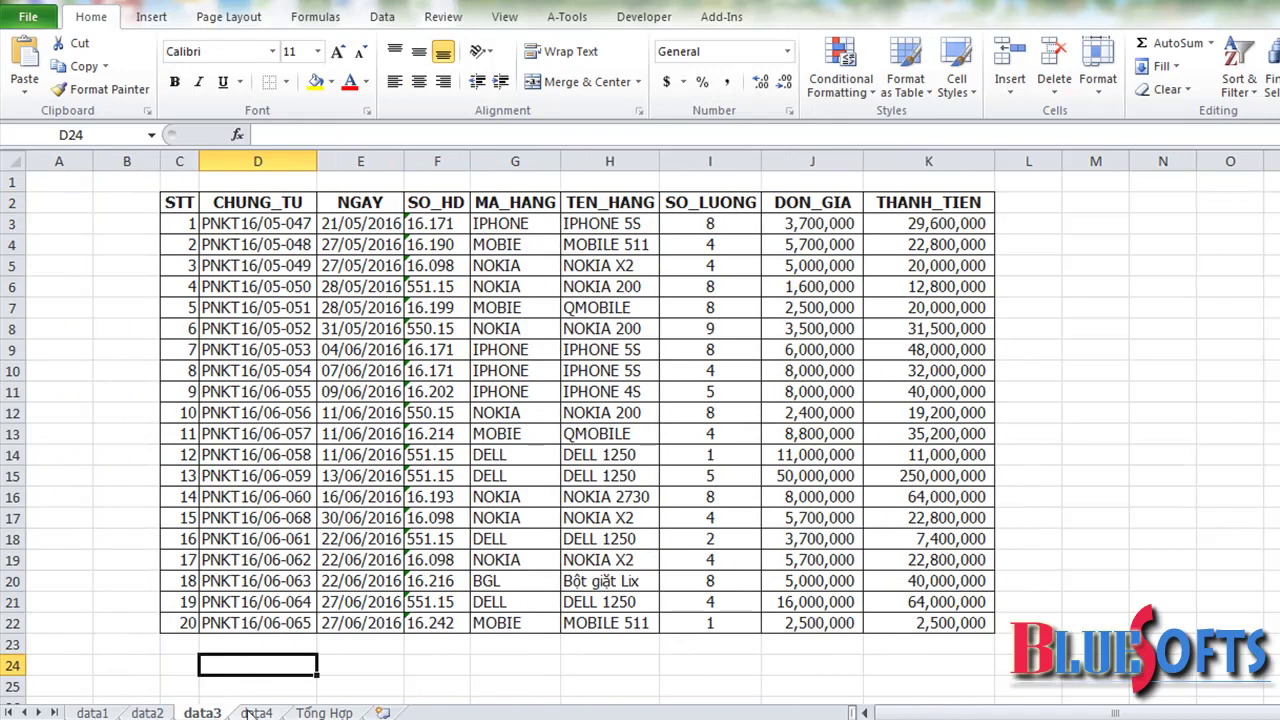
pyautogui.click(256, 713)
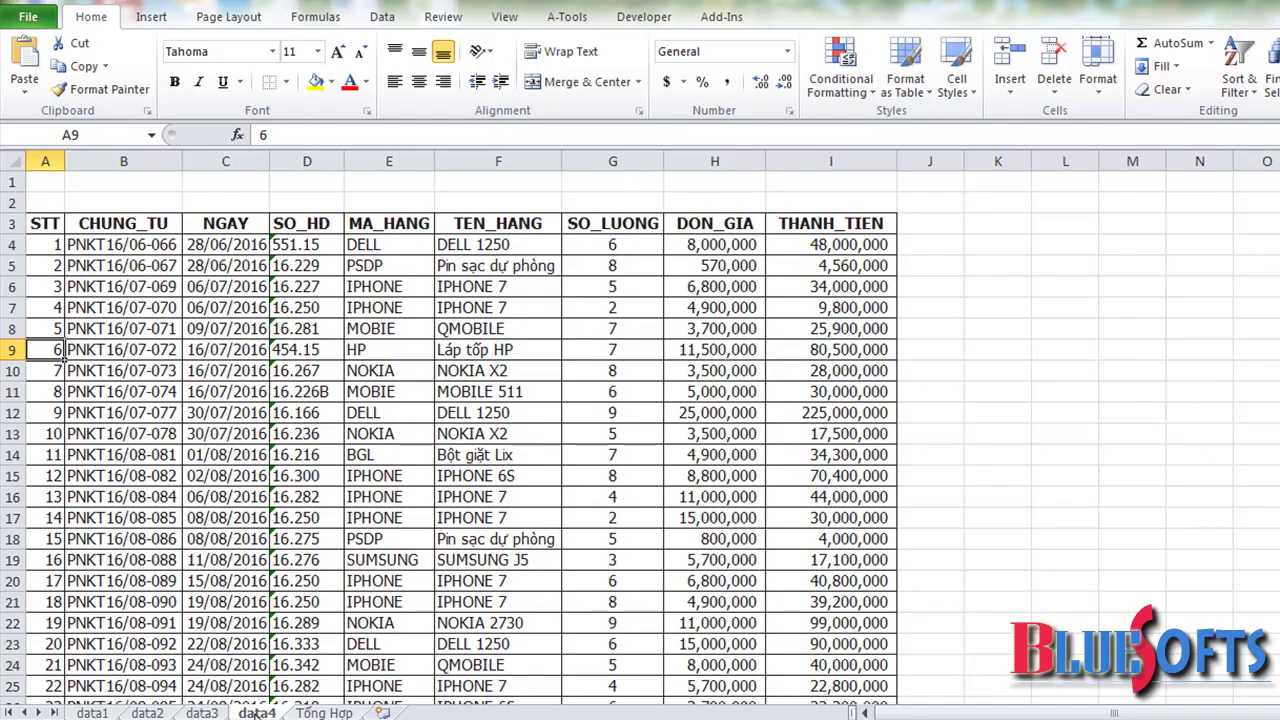
# Compare data1's STT and CHUNG_TU columns with the empty column A on Tổng Hợp
pyautogui.click(329, 713)
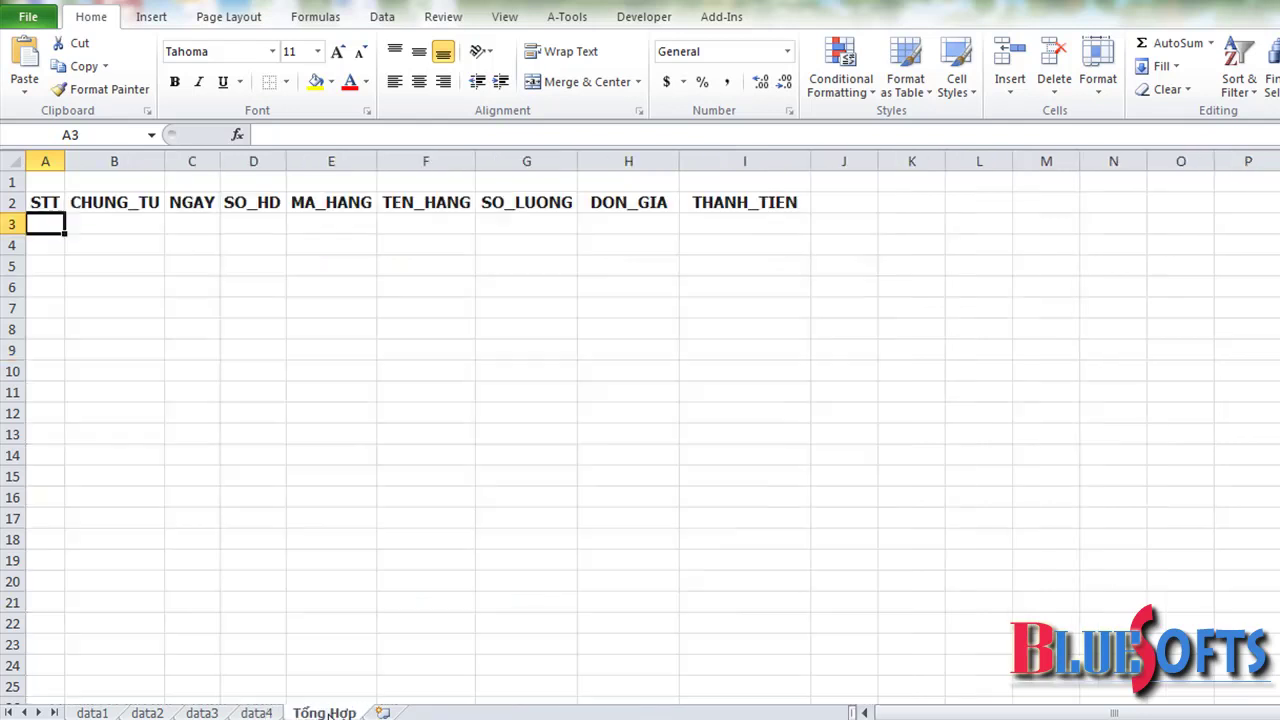
pyautogui.click(300, 436)
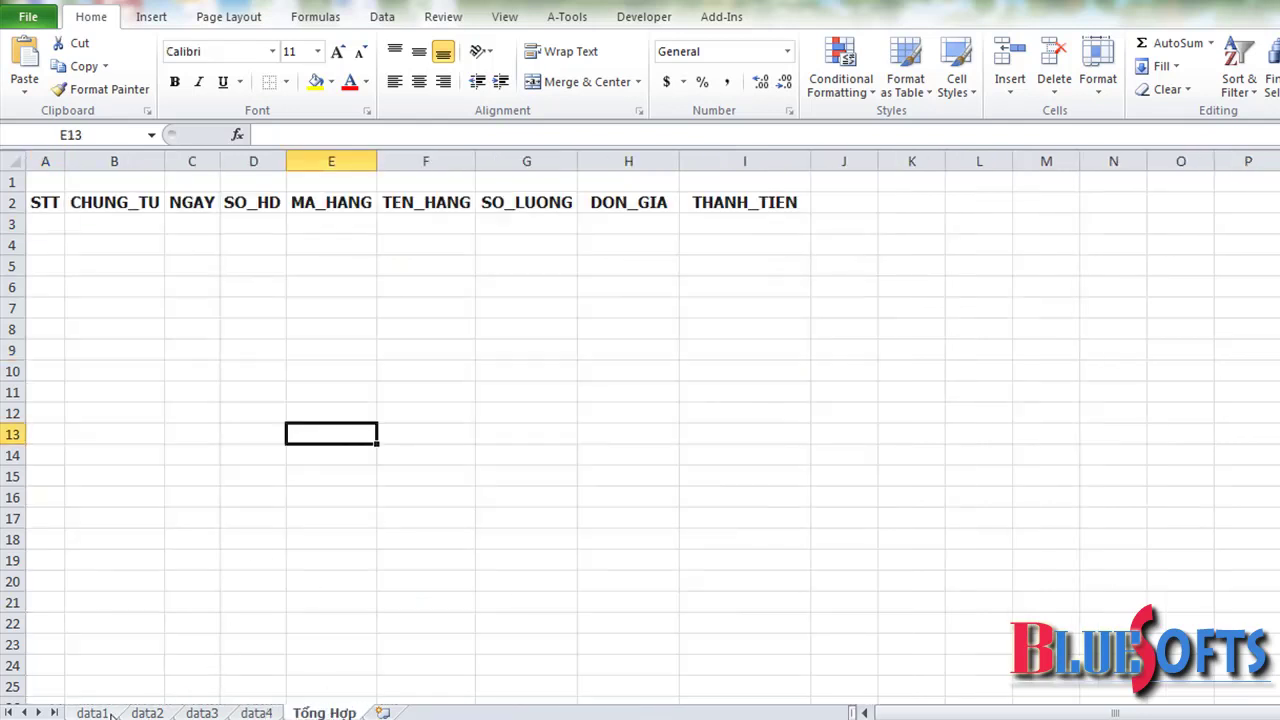
pyautogui.click(95, 713)
pyautogui.hotkey('ctrl', 'pagedown')
pyautogui.hotkey('ctrl', 'pagedown')
pyautogui.hotkey('ctrl', 'pagedown')
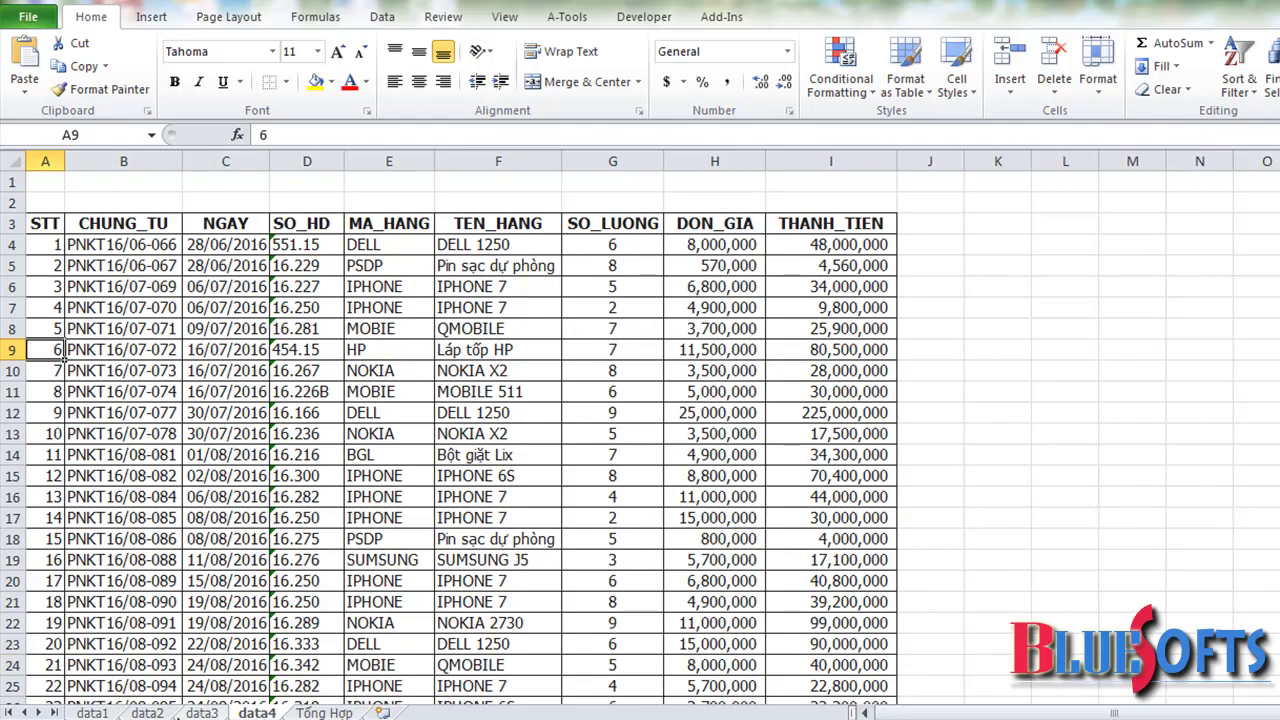
pyautogui.click(111, 713)
pyautogui.moveTo(45, 203)
pyautogui.mouseDown()
pyautogui.moveTo(36, 302)
pyautogui.moveTo(58, 625)
pyautogui.mouseUp()
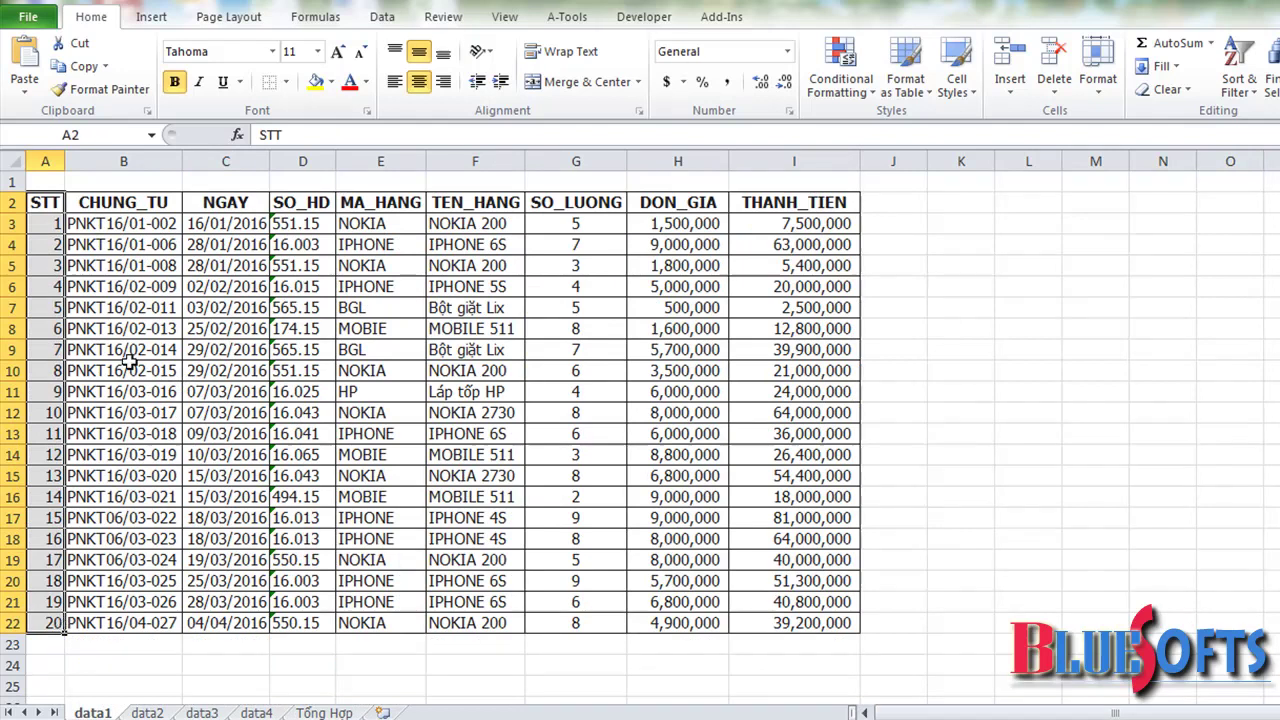
pyautogui.moveTo(141, 212)
pyautogui.mouseDown()
pyautogui.moveTo(120, 350)
pyautogui.moveTo(126, 500)
pyautogui.mouseUp()
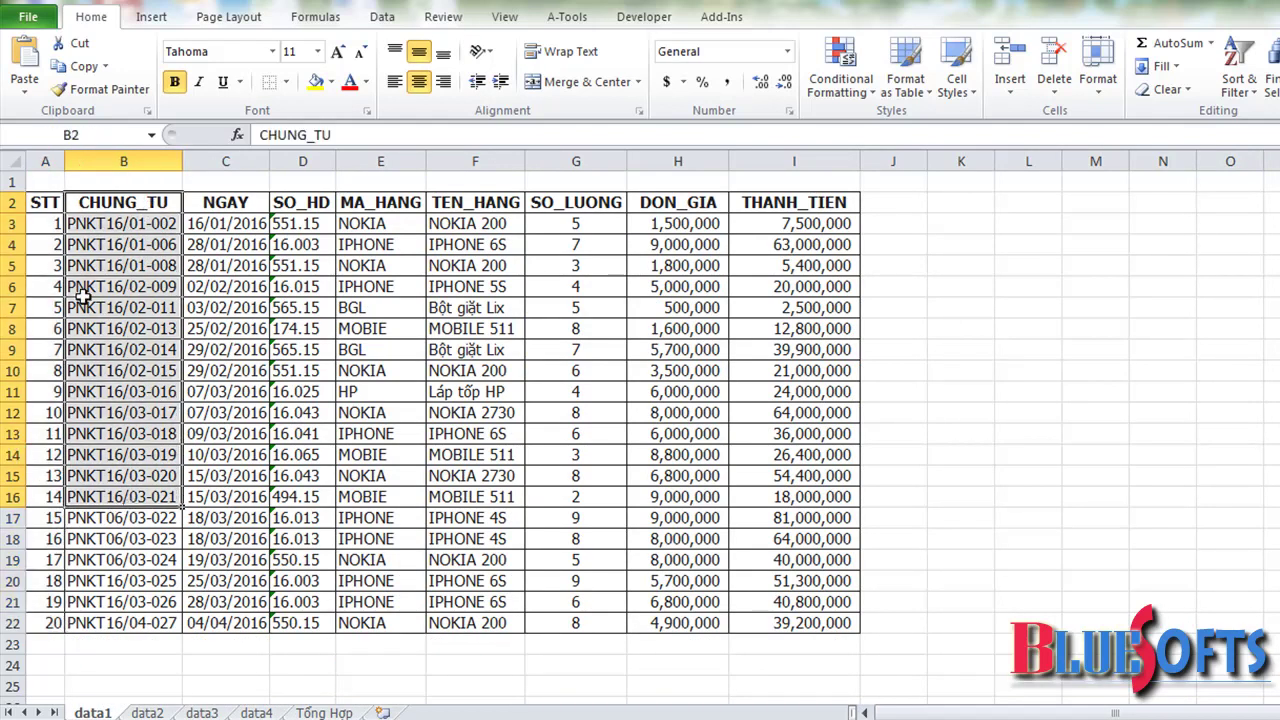
pyautogui.click(325, 713)
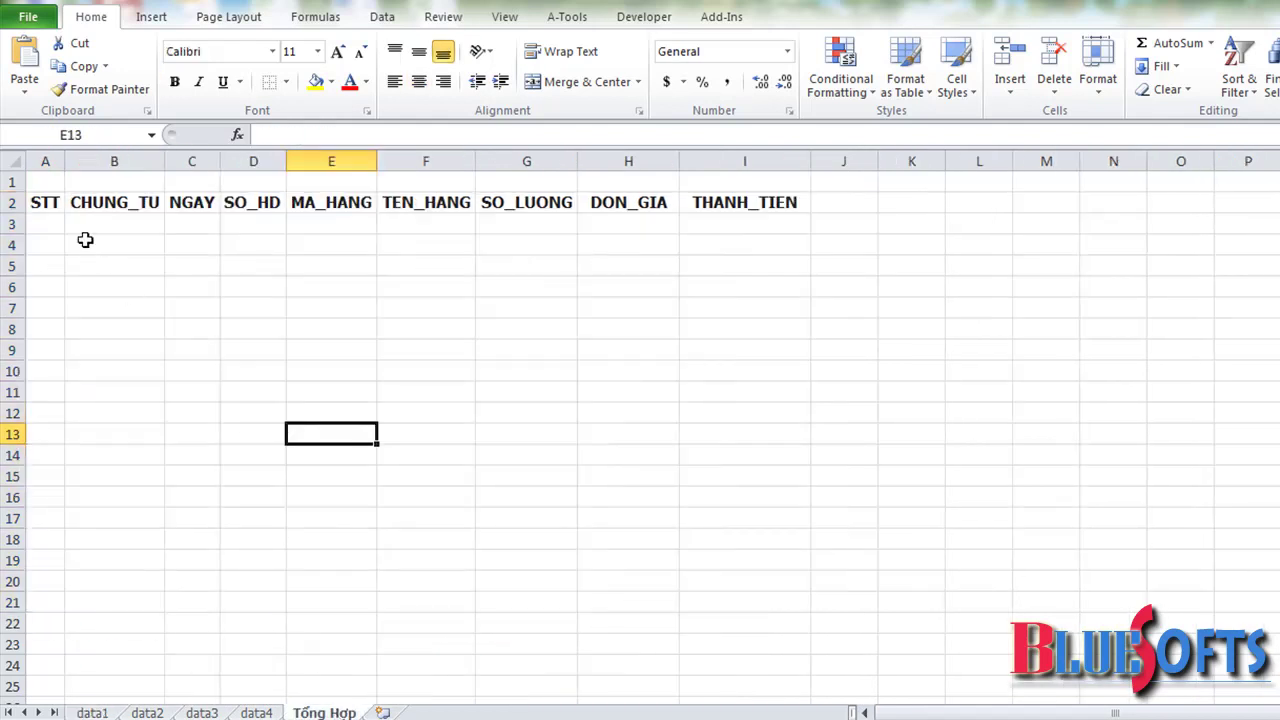
pyautogui.moveTo(47, 203); pyautogui.dragTo(40, 476)
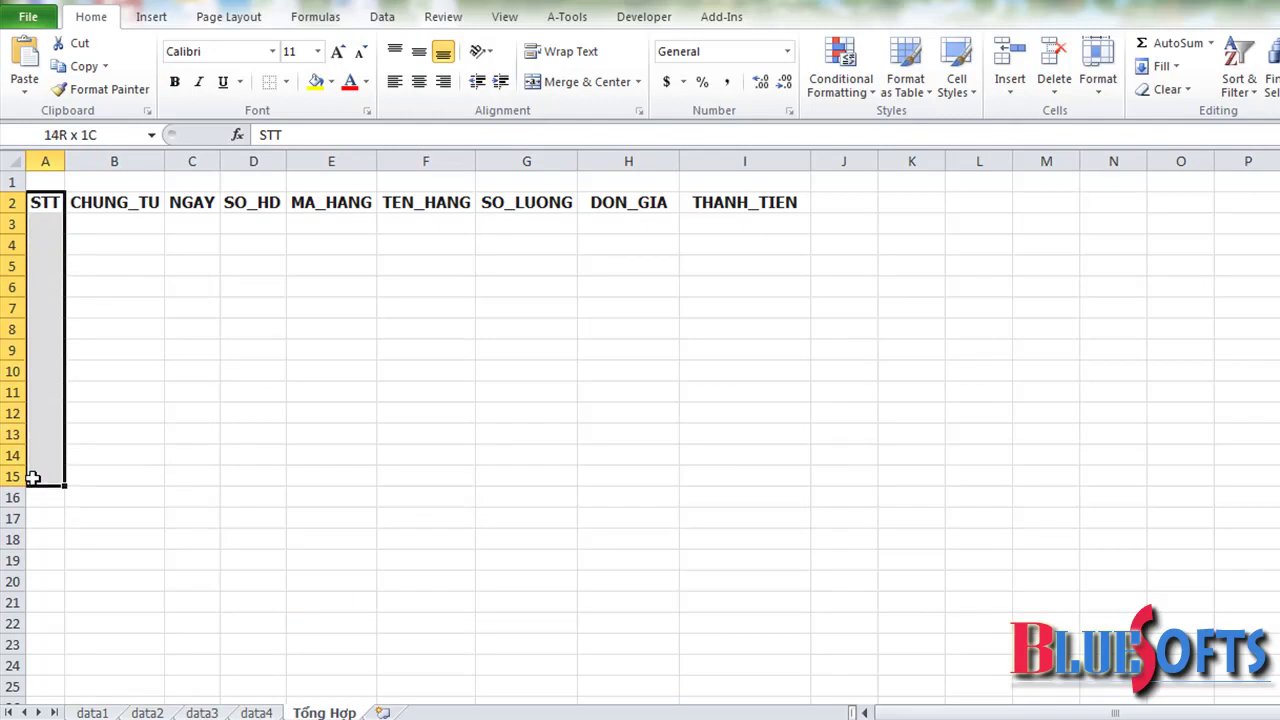
pyautogui.click(240, 385)
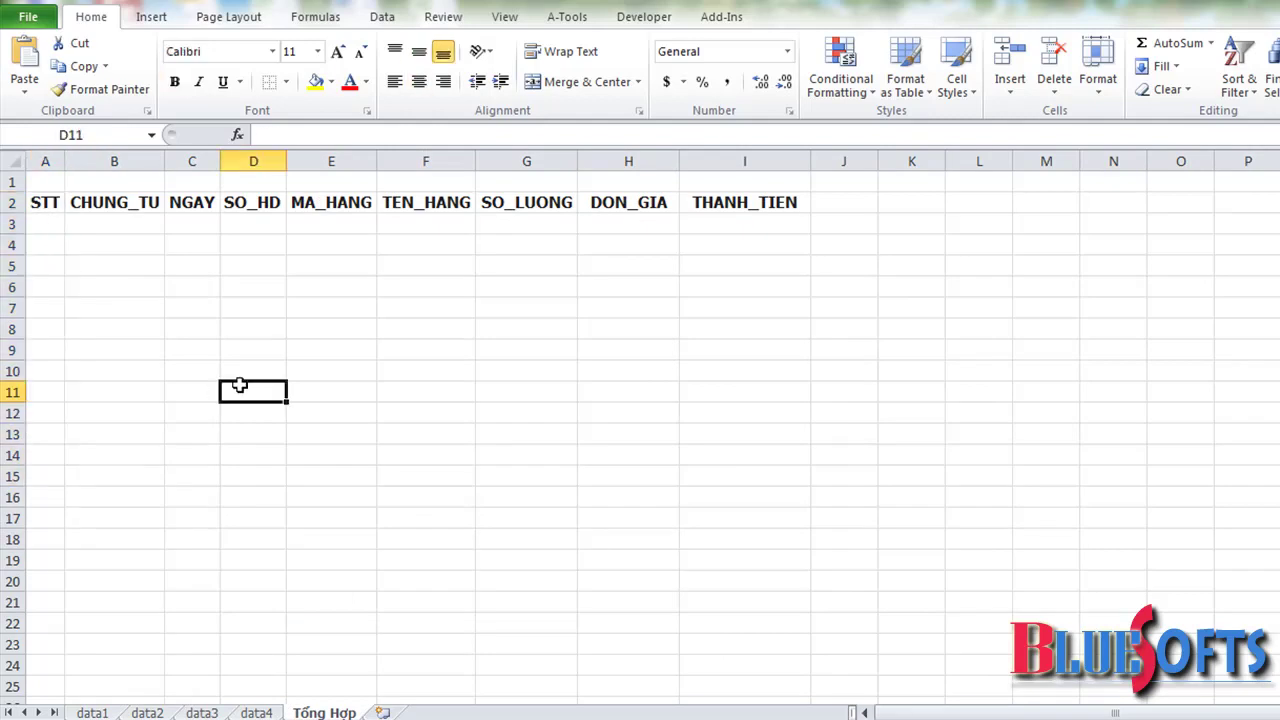
# On data1, select the header row STT to DON_GIA and the whole data table
pyautogui.click(92, 712)
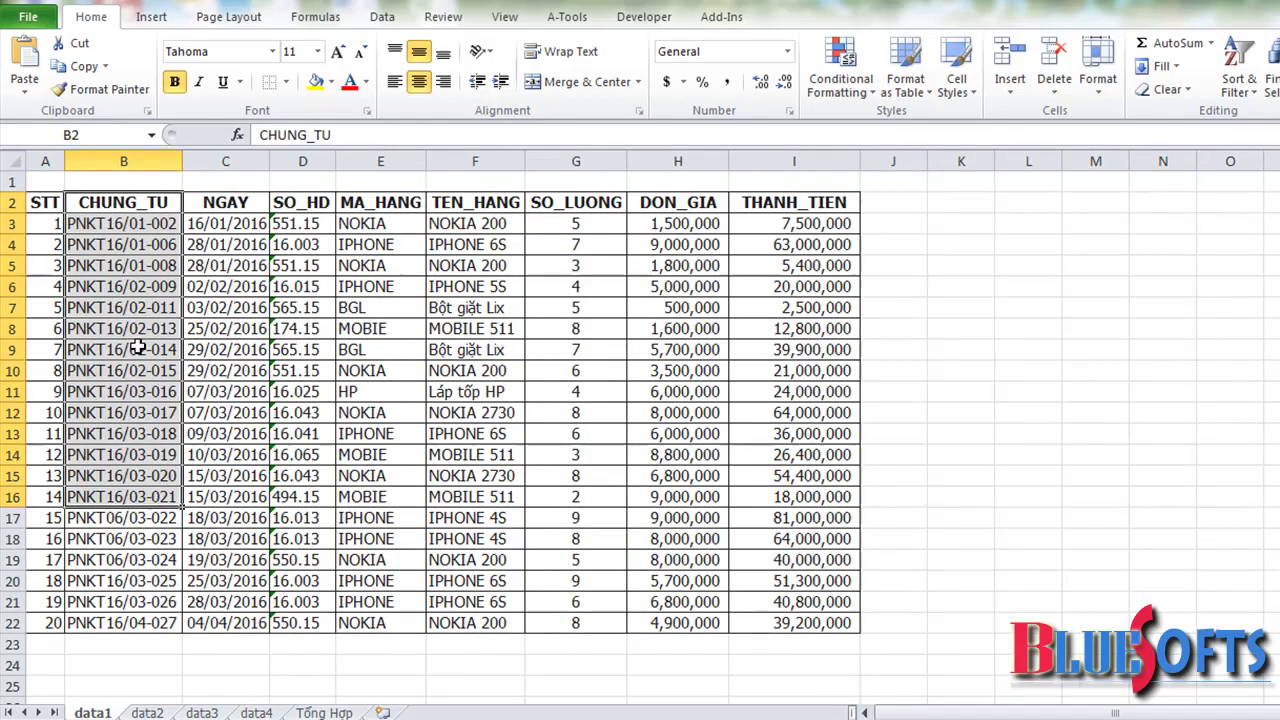
pyautogui.click(37, 207)
pyautogui.click(416, 241)
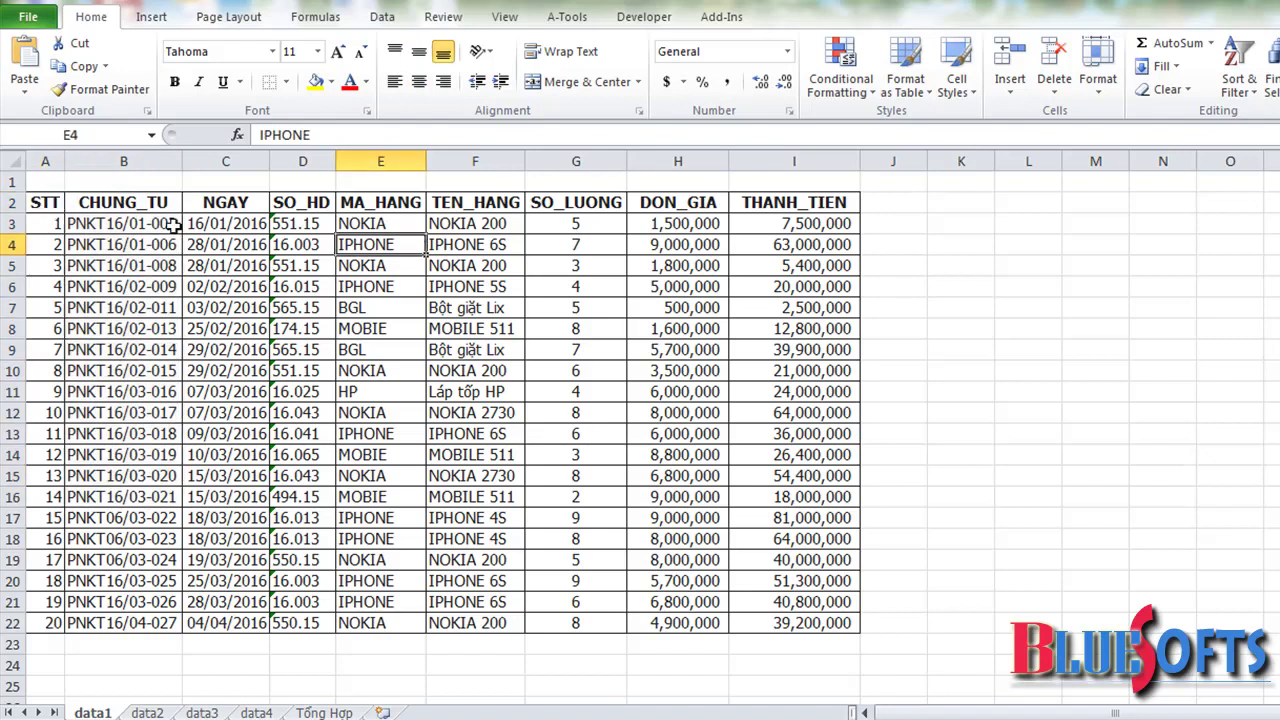
pyautogui.moveTo(45, 203); pyautogui.dragTo(681, 204)
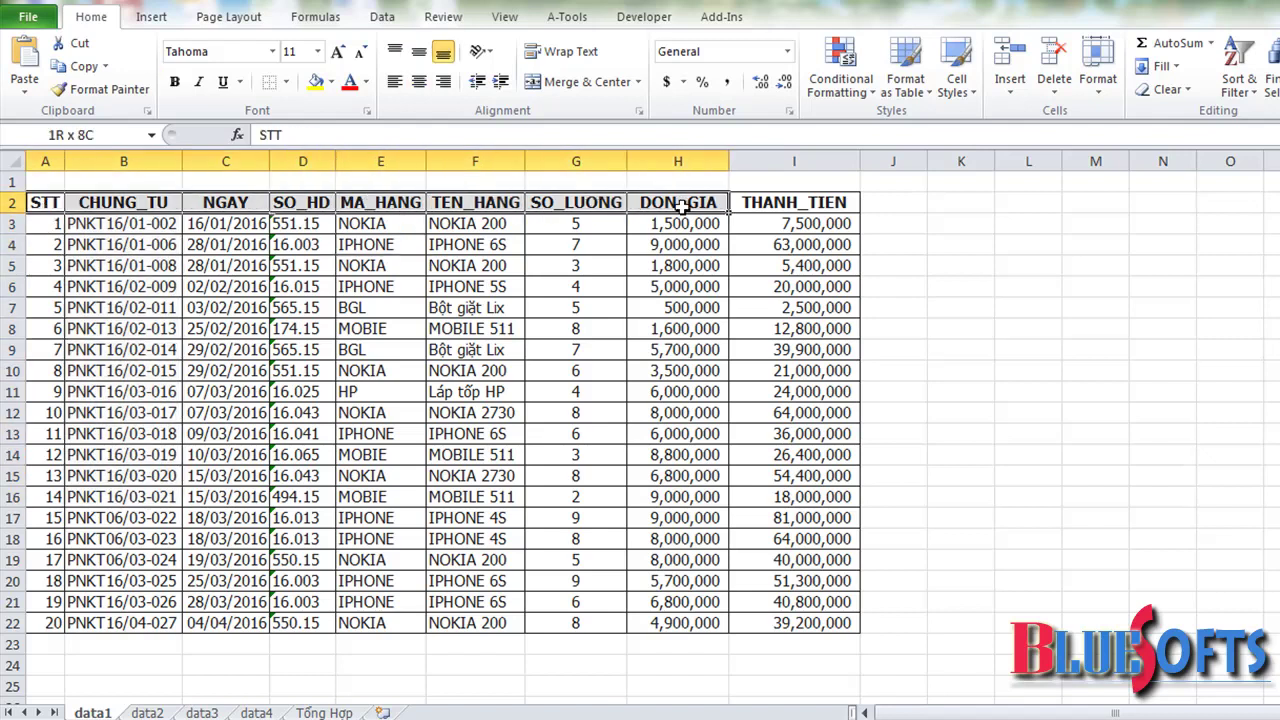
pyautogui.moveTo(681, 204); pyautogui.dragTo(785, 583)
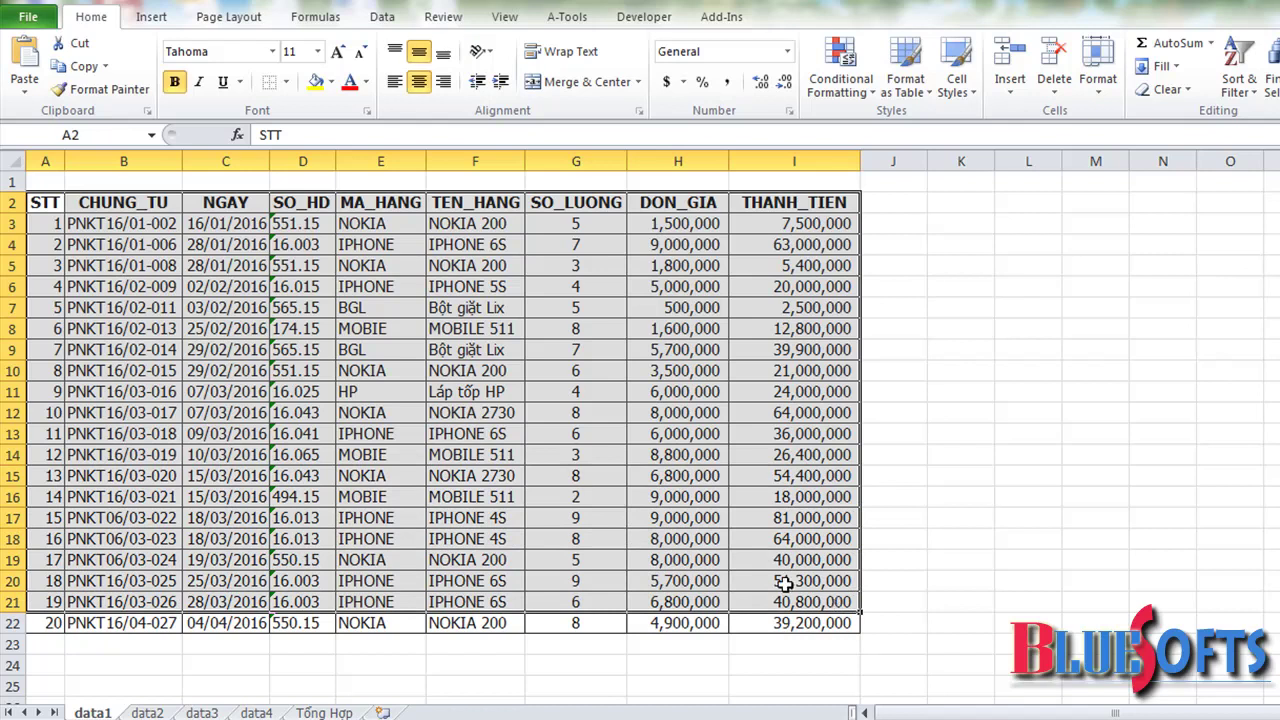
pyautogui.click(355, 392)
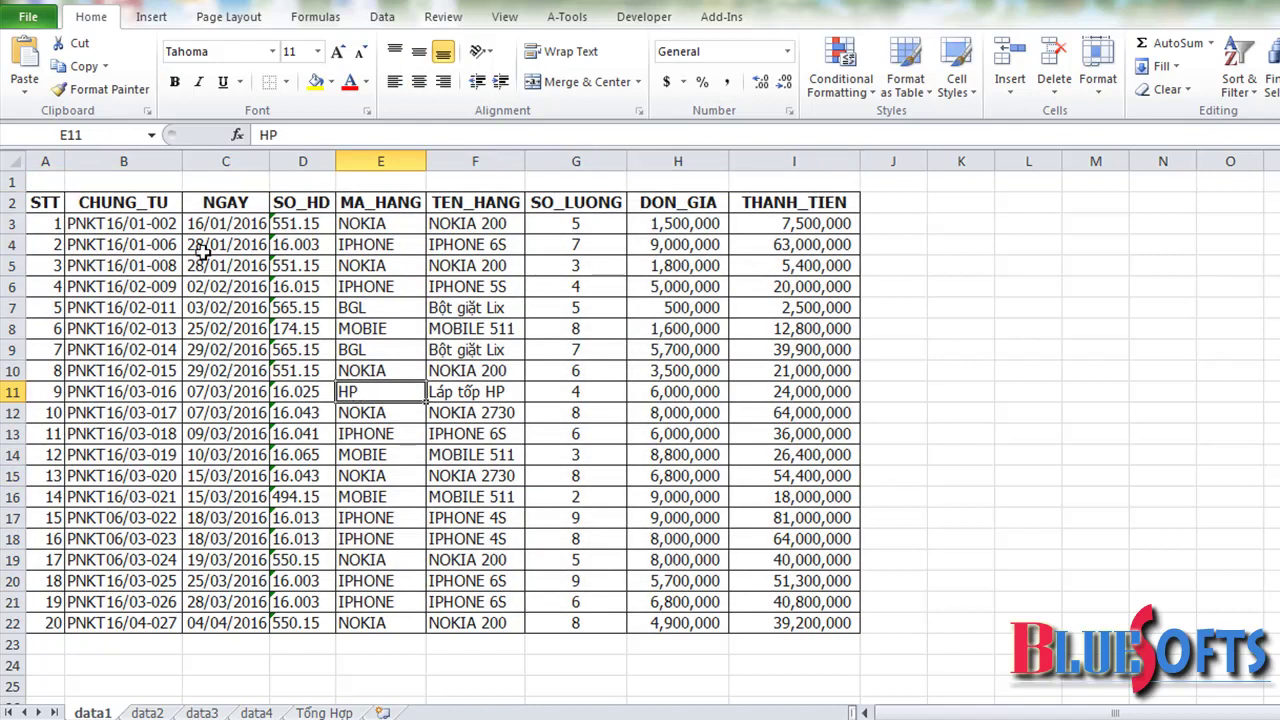
# Select the DATA1 named range and scroll to see that it reaches row 200
pyautogui.click(151, 135)
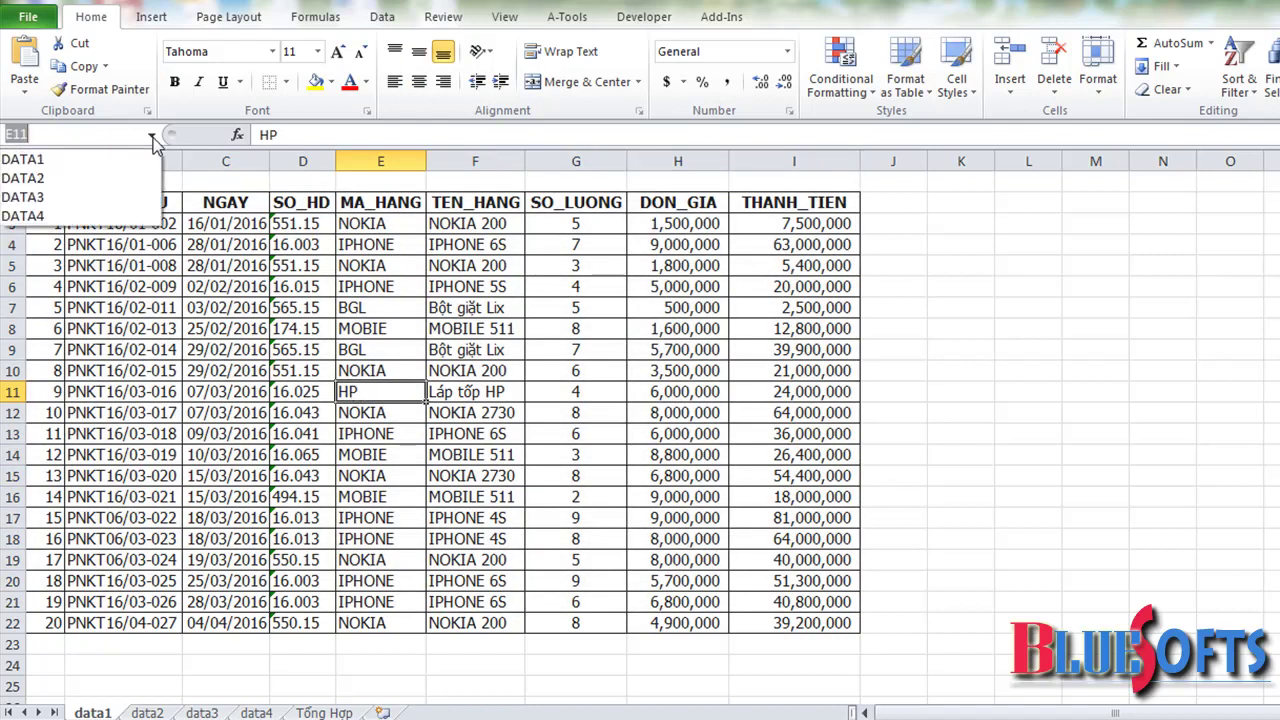
pyautogui.click(102, 160)
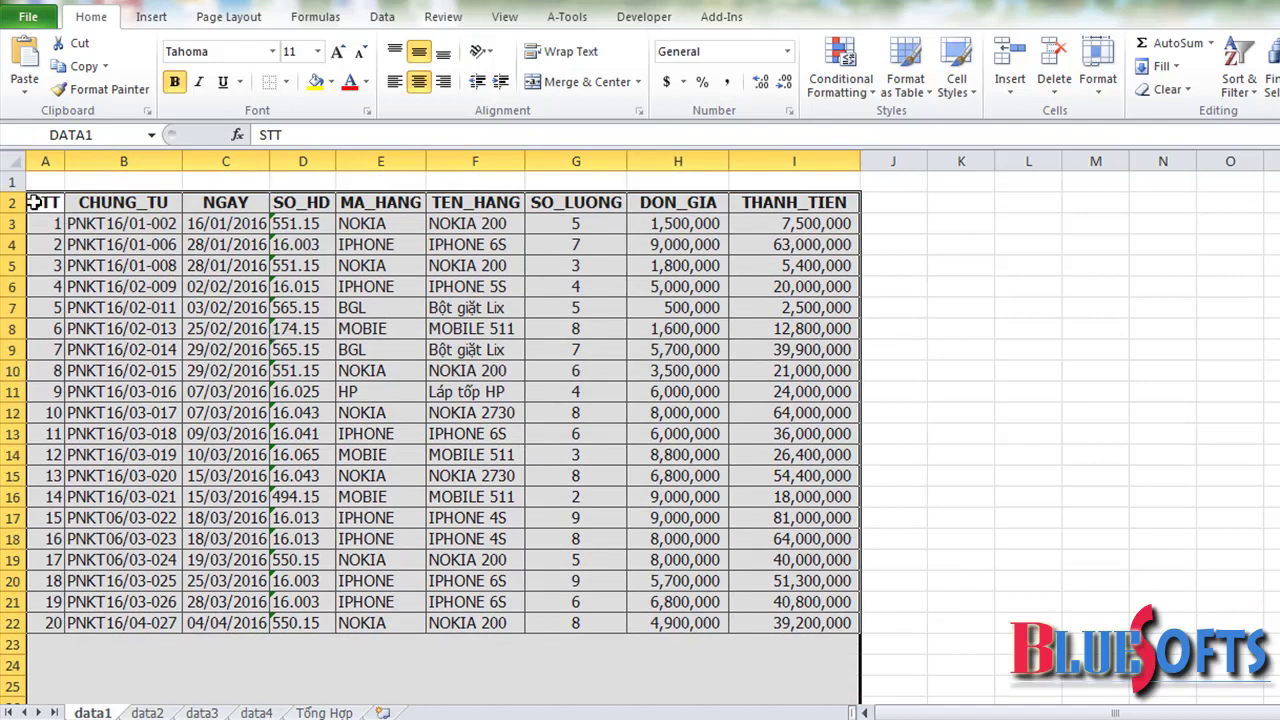
pyautogui.scroll(-7, 666, 517)
pyautogui.scroll(-18, 666, 517)
pyautogui.scroll(-8, 666, 517)
pyautogui.scroll(-13, 666, 517)
pyautogui.scroll(-12, 666, 517)
pyautogui.scroll(-4, 666, 517)
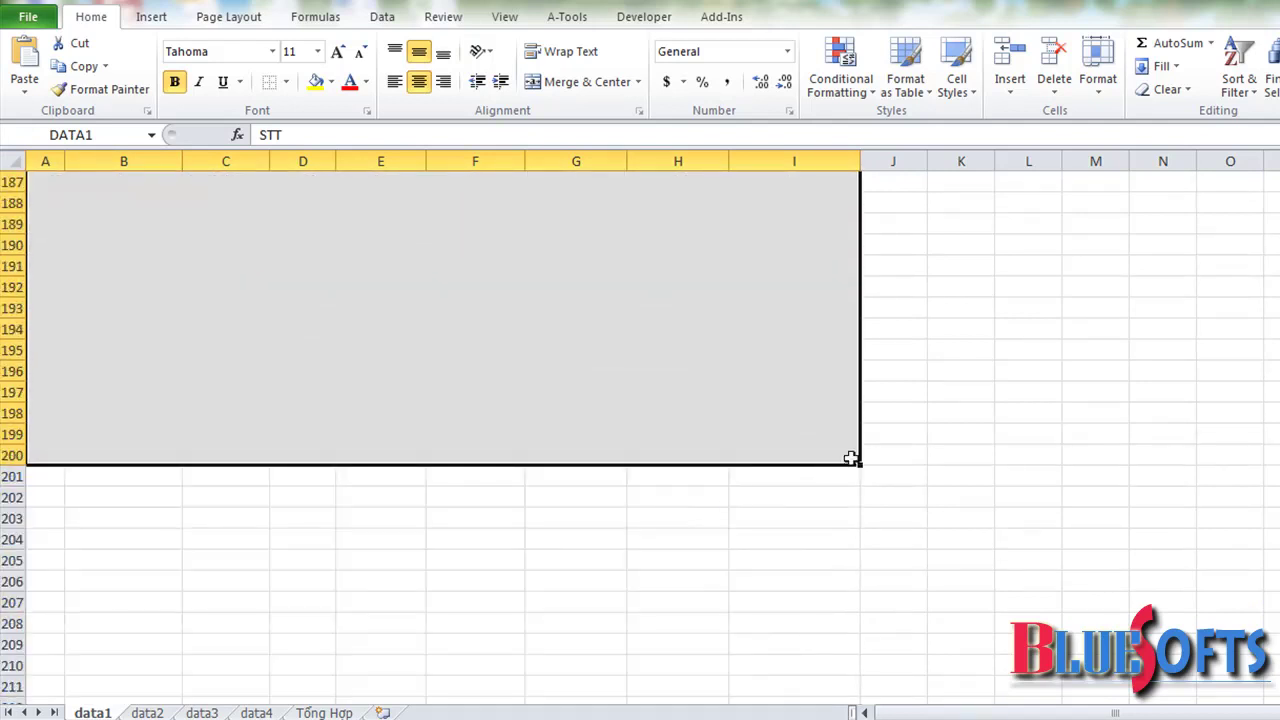
pyautogui.scroll(16, 674, 440)
pyautogui.scroll(14, 680, 440)
pyautogui.scroll(10, 680, 440)
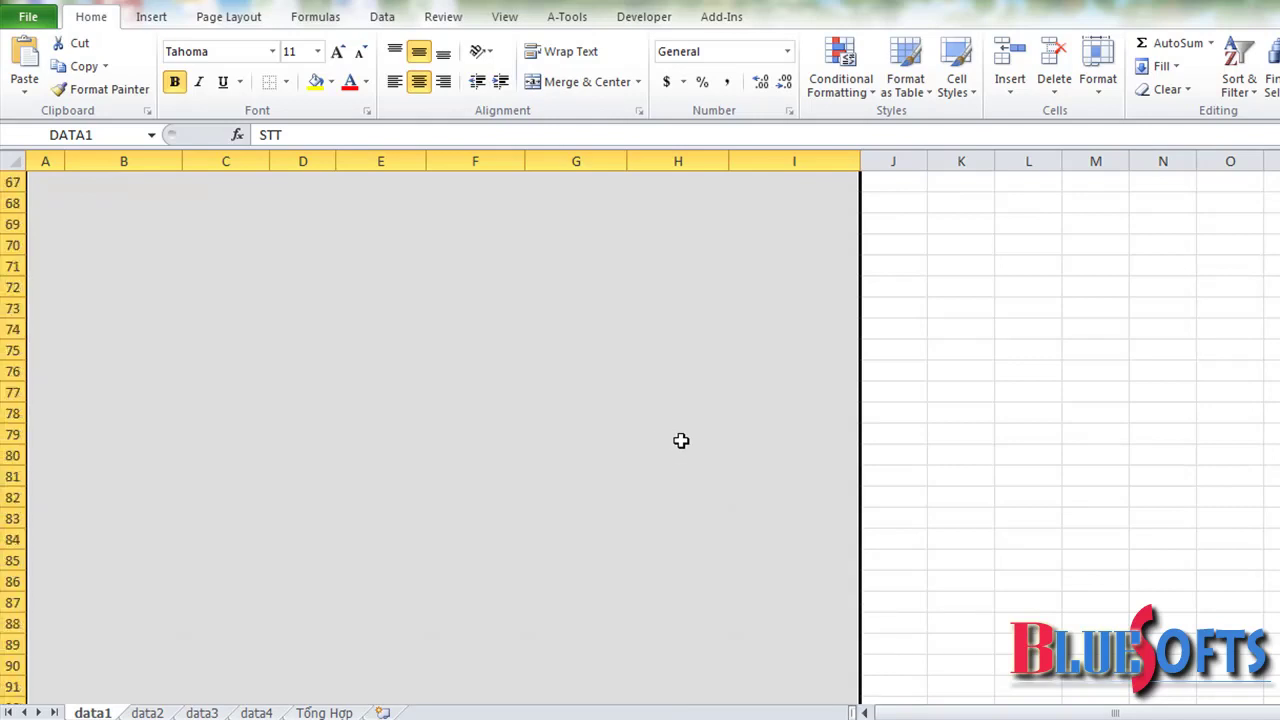
pyautogui.scroll(16, 680, 440)
pyautogui.scroll(6, 680, 440)
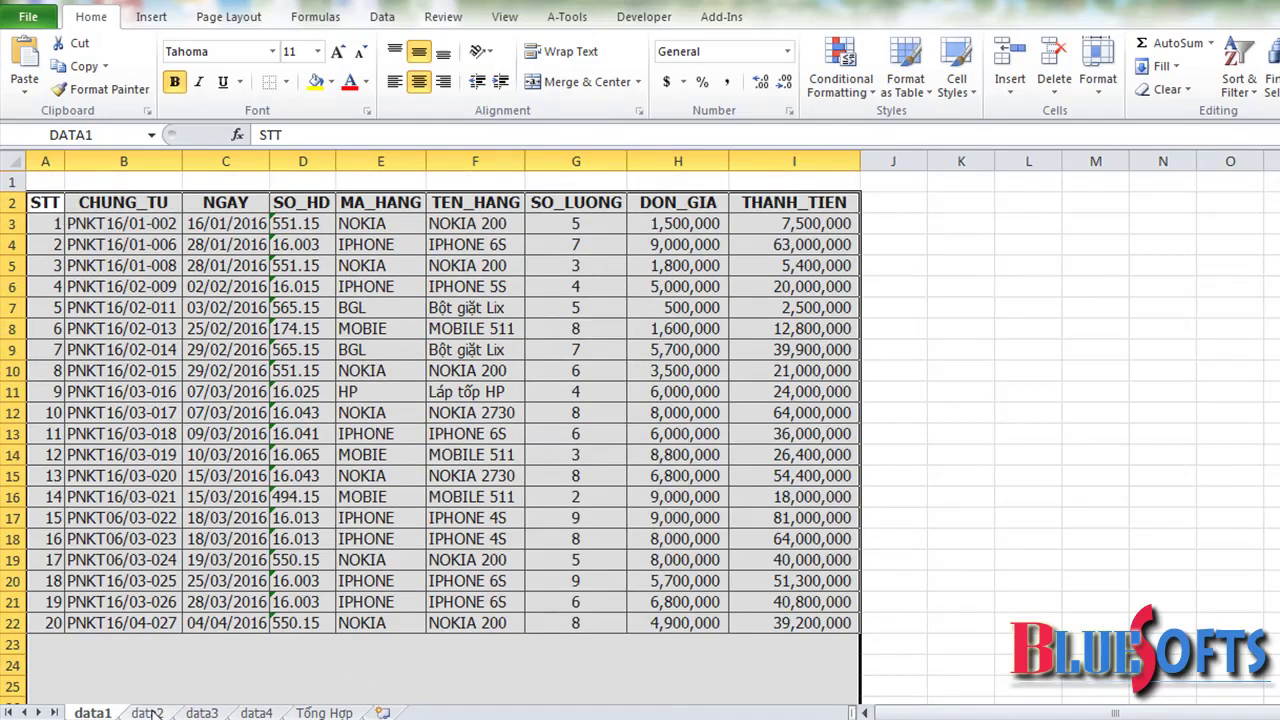
# Browse data2 to data4, check the named-range list without choosing, and go to Tổng Hợp
pyautogui.click(147, 712)
pyautogui.click(201, 712)
pyautogui.click(256, 712)
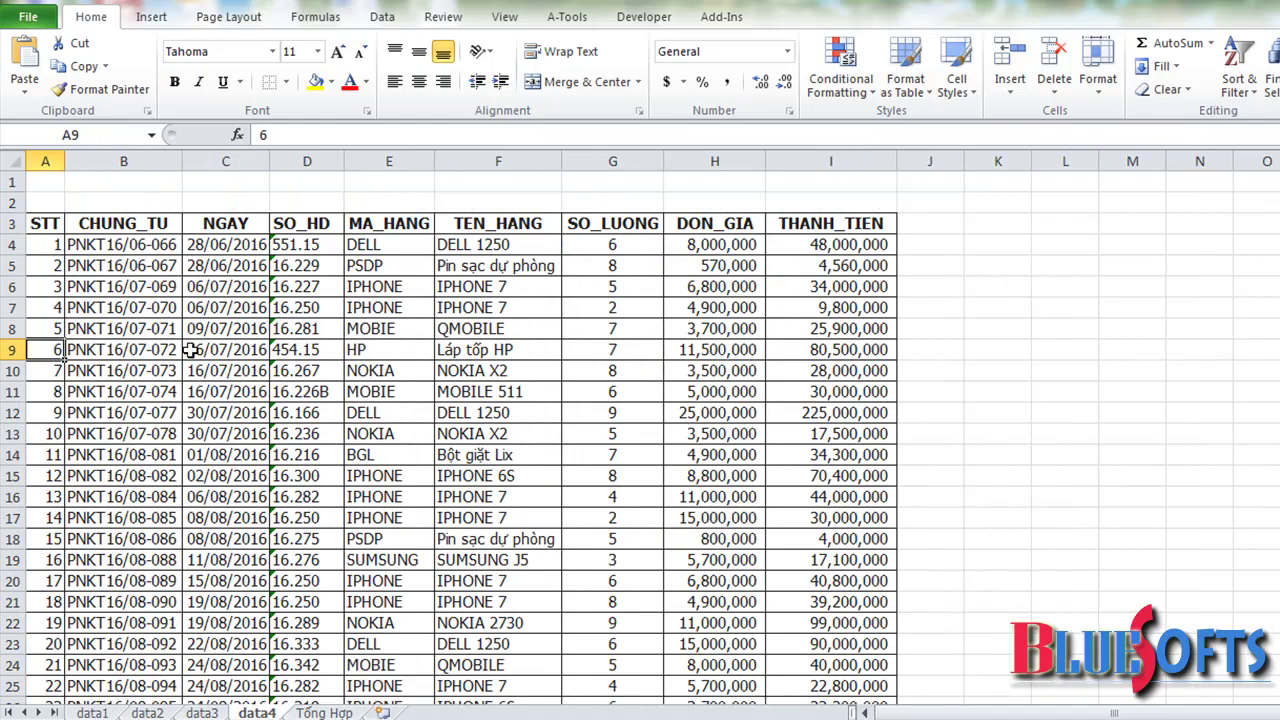
pyautogui.click(151, 136)
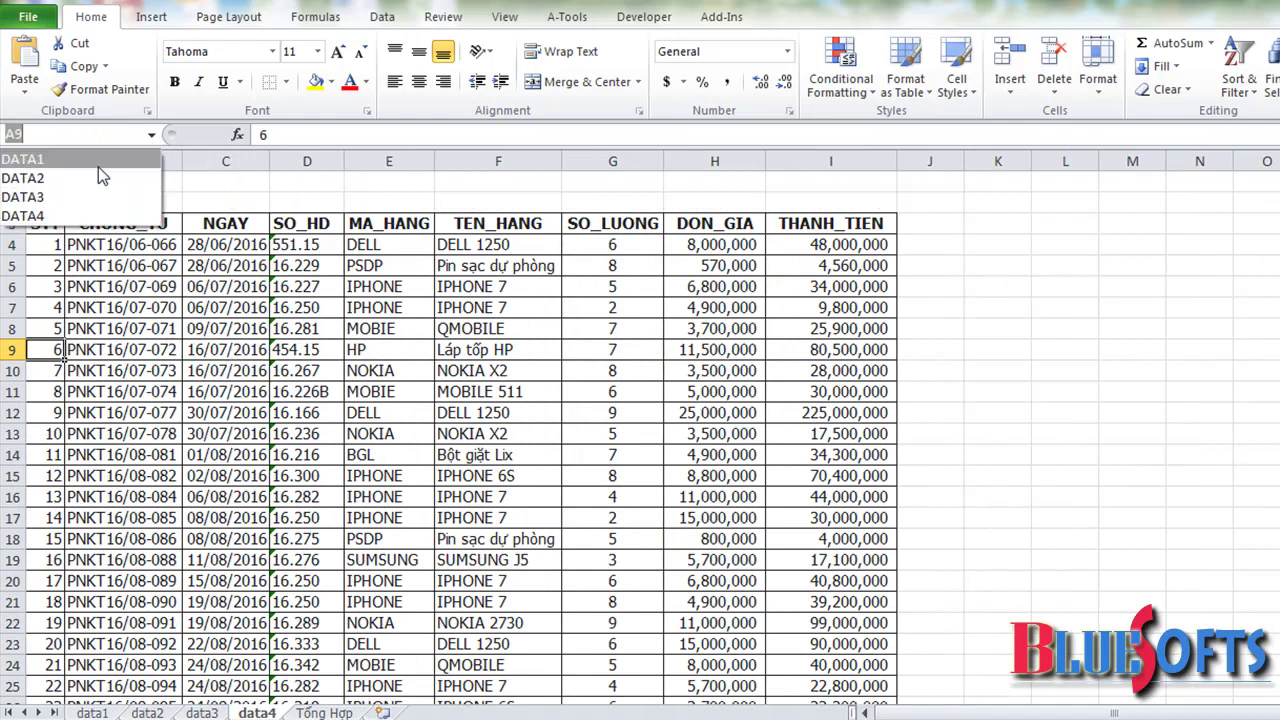
pyautogui.press('Escape')
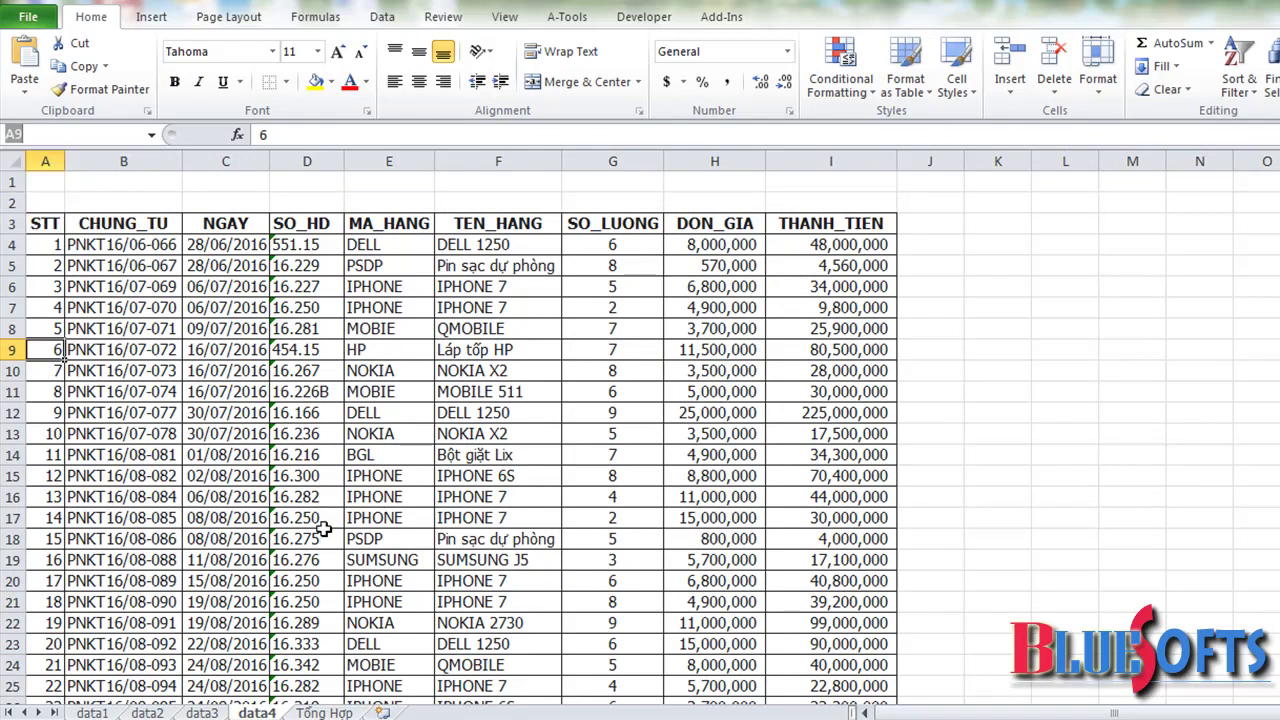
pyautogui.click(323, 712)
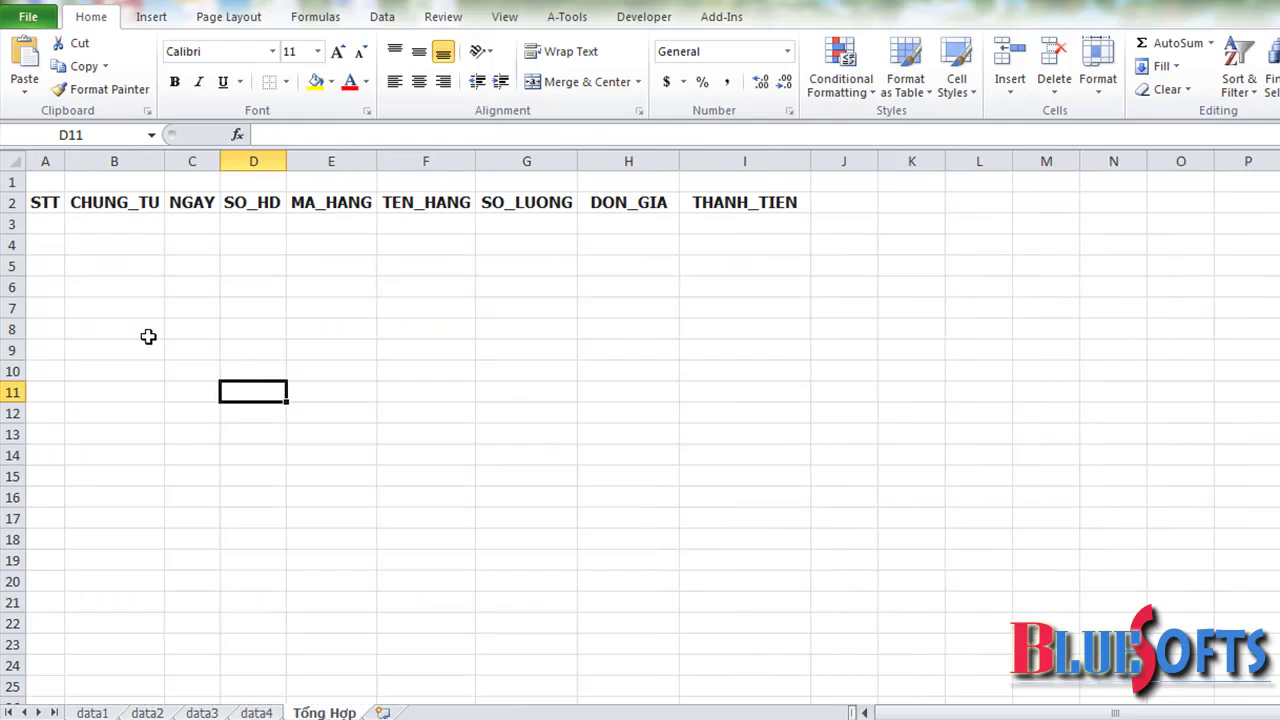
# Type =BS_SQL("SELECT * FROM DATA1 WHERE CHUNG_TU IS NOT NULL") into cell A3 of Tổng Hợp
pyautogui.click(52, 223)
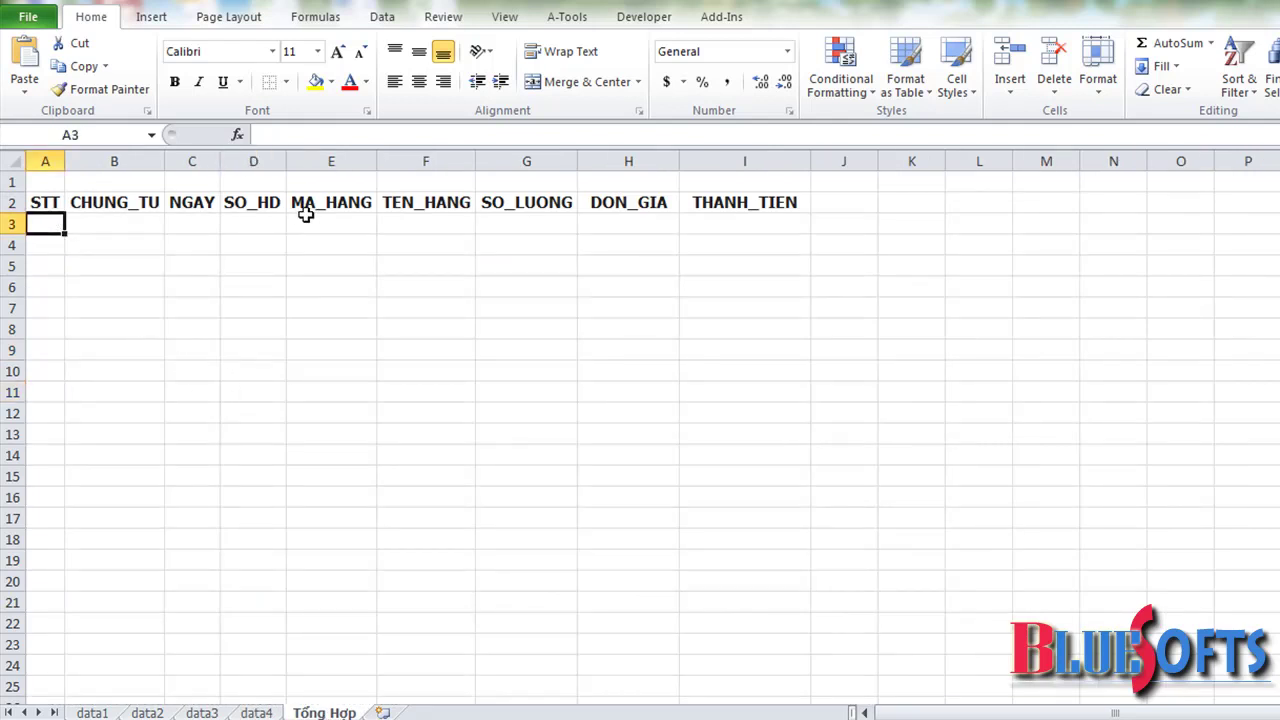
pyautogui.write('=')
pyautogui.write('BS_SQL("SELECT ')
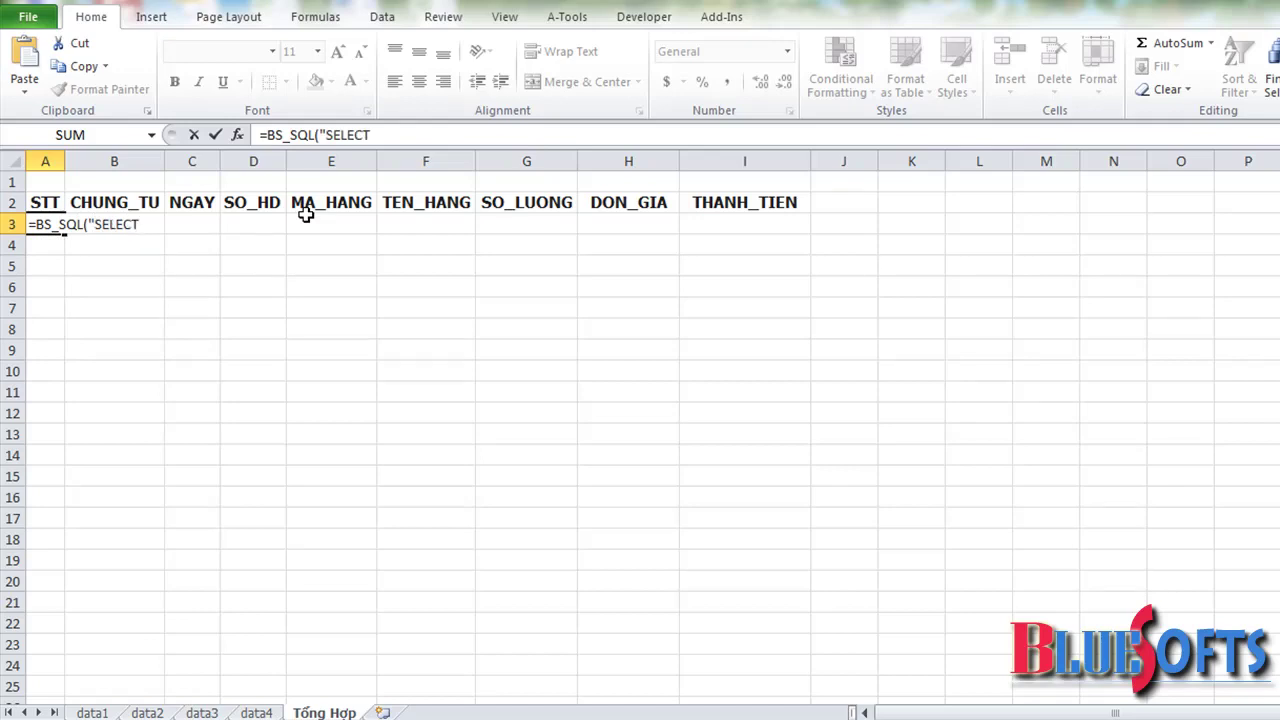
pyautogui.write('* ')
pyautogui.write('FROM ')
pyautogui.write('DATA1')
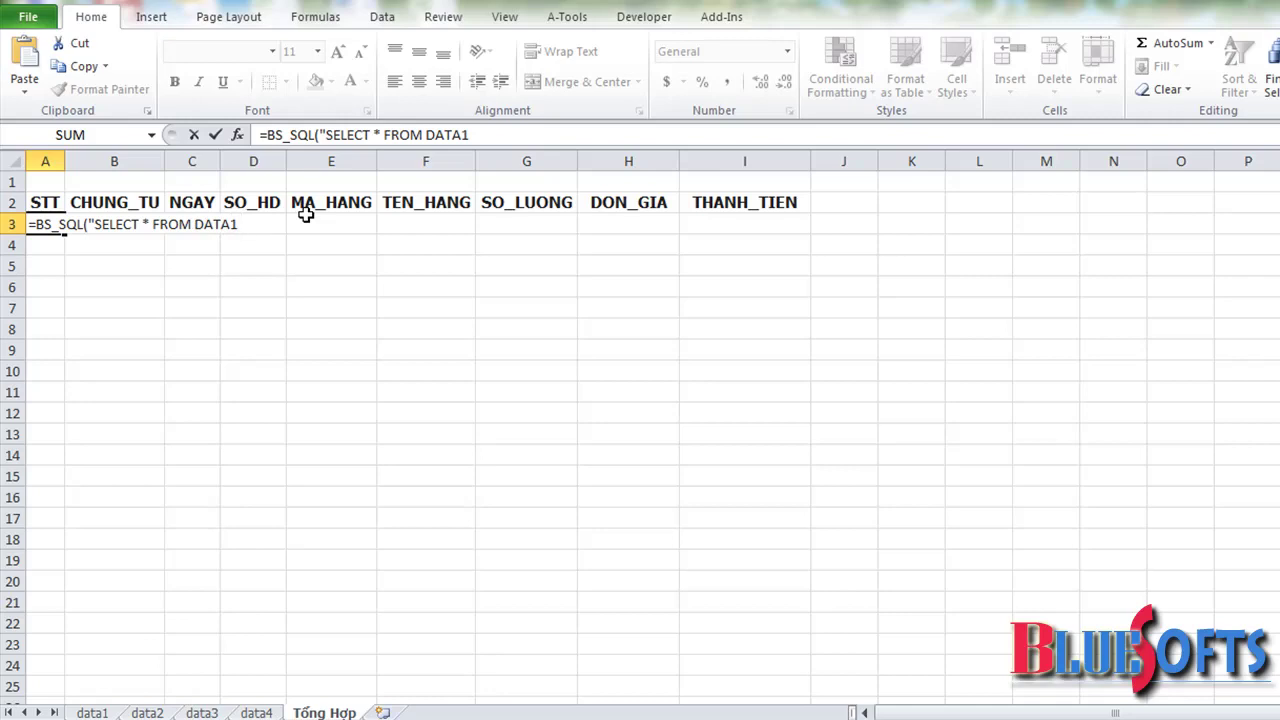
pyautogui.write(' WHERE')
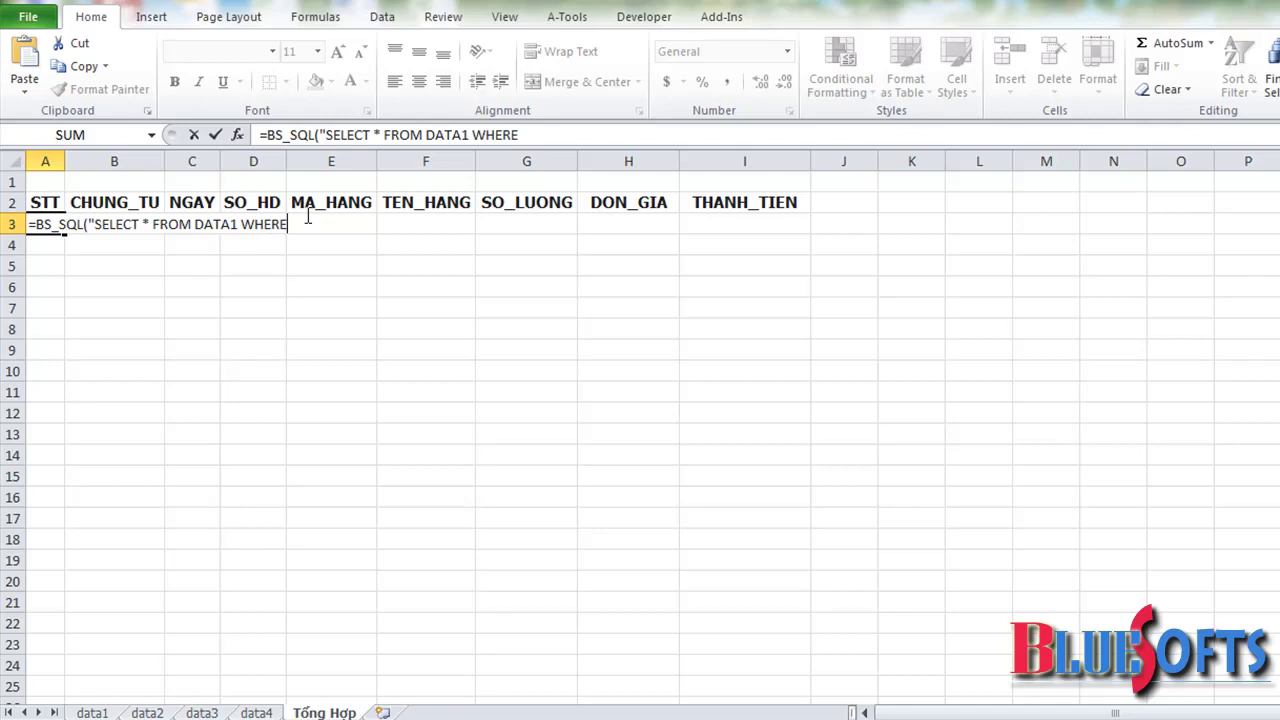
pyautogui.write(' CHUNG_TU ')
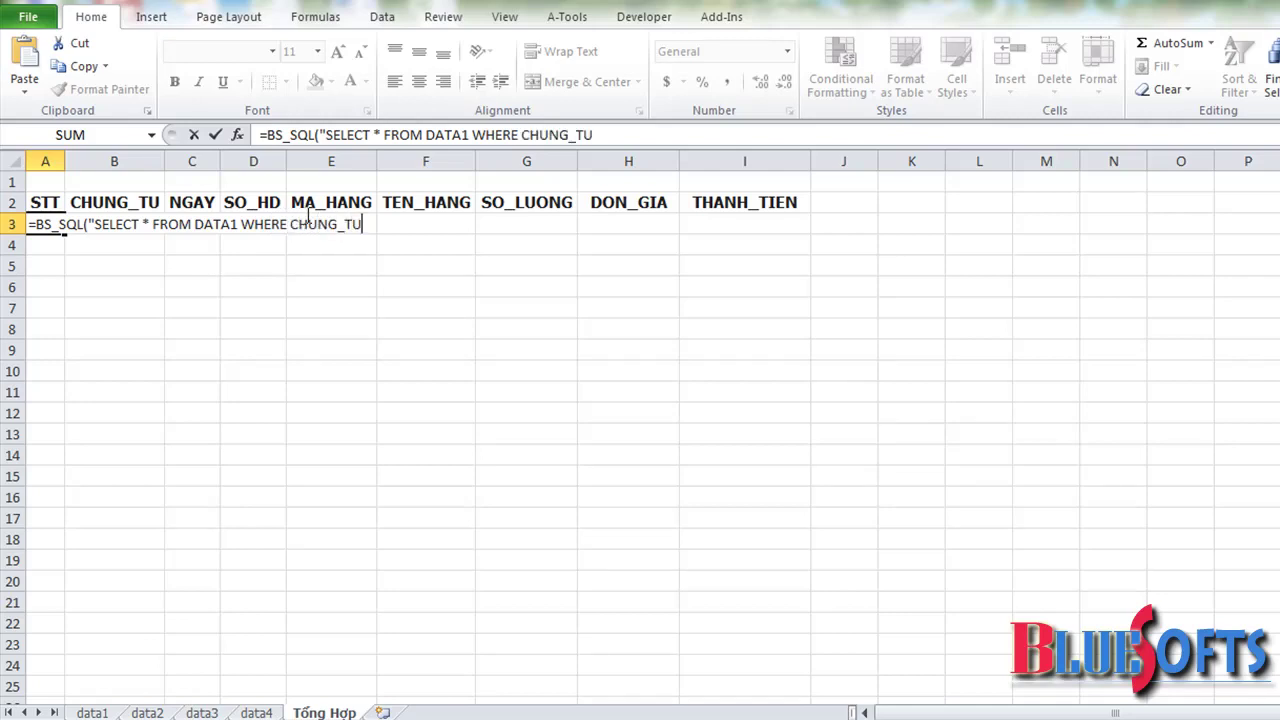
pyautogui.write('IS NOT NULL"')
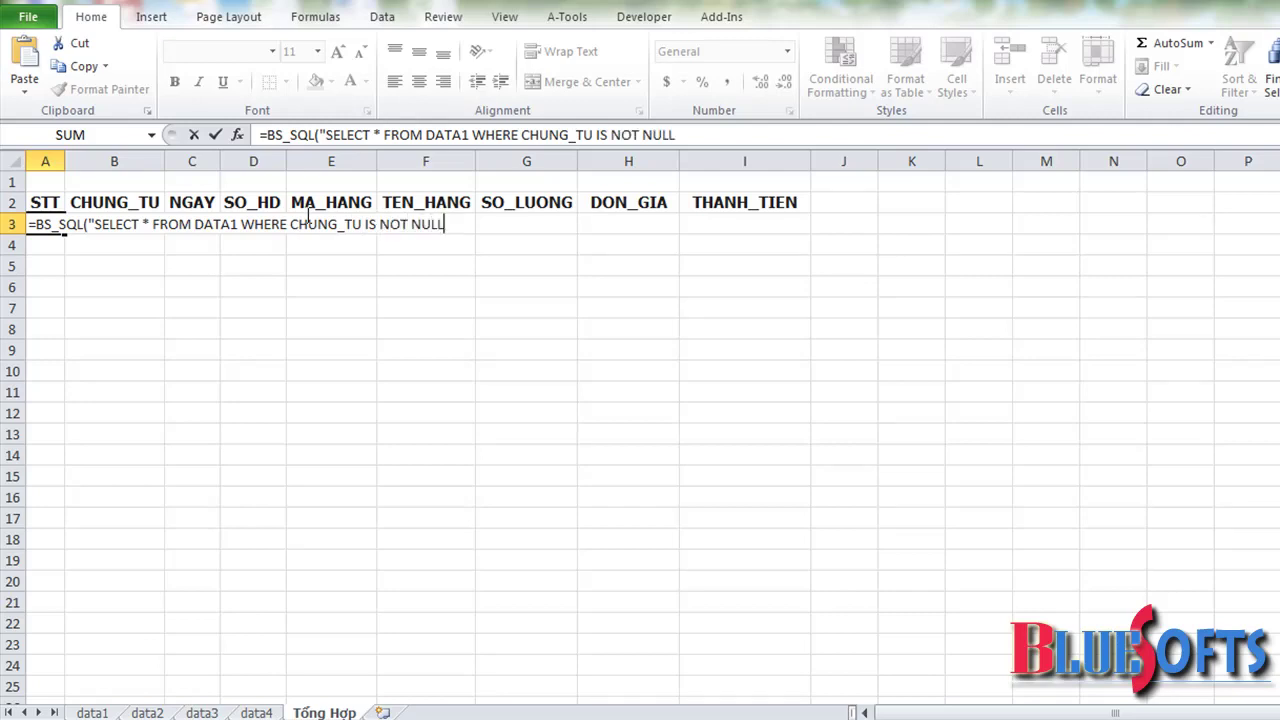
pyautogui.write(')')
# Commit the DATA1 query as an array formula and check its 20 returned rows
pyautogui.hotkey('ctrl', 'shift', 'Return')
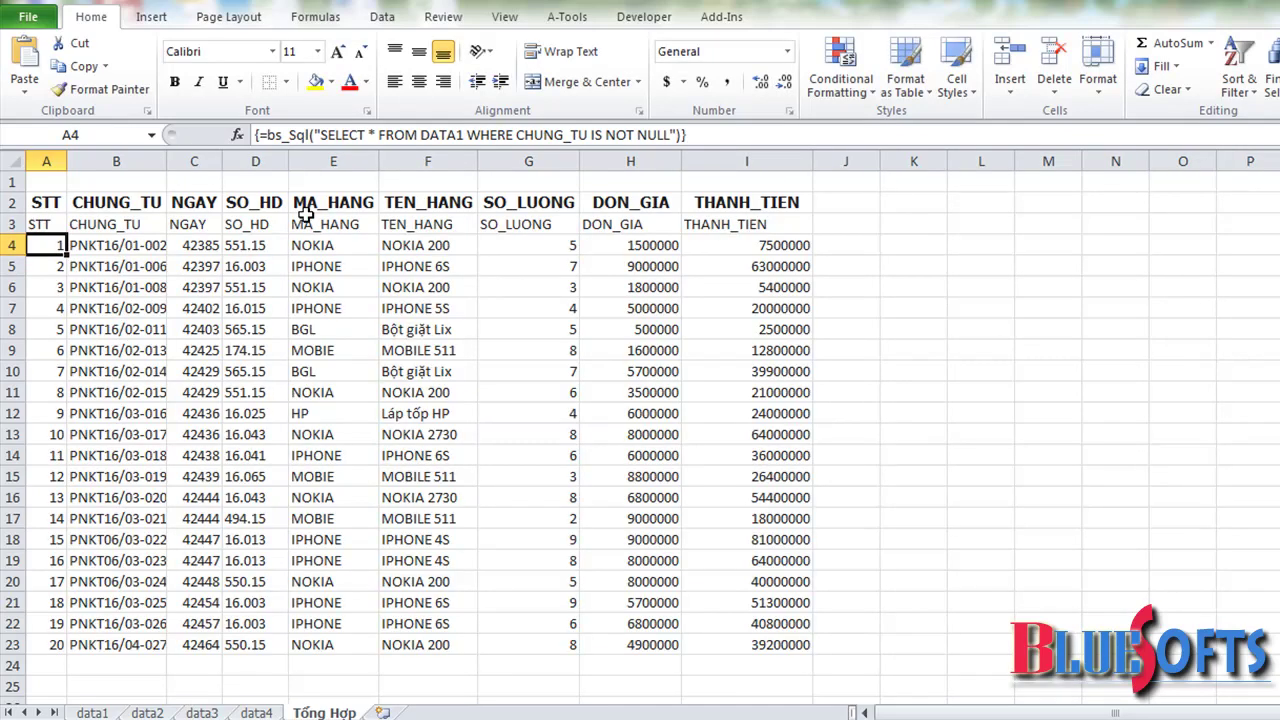
pyautogui.click(78, 434)
pyautogui.scroll(-1, 153, 420)
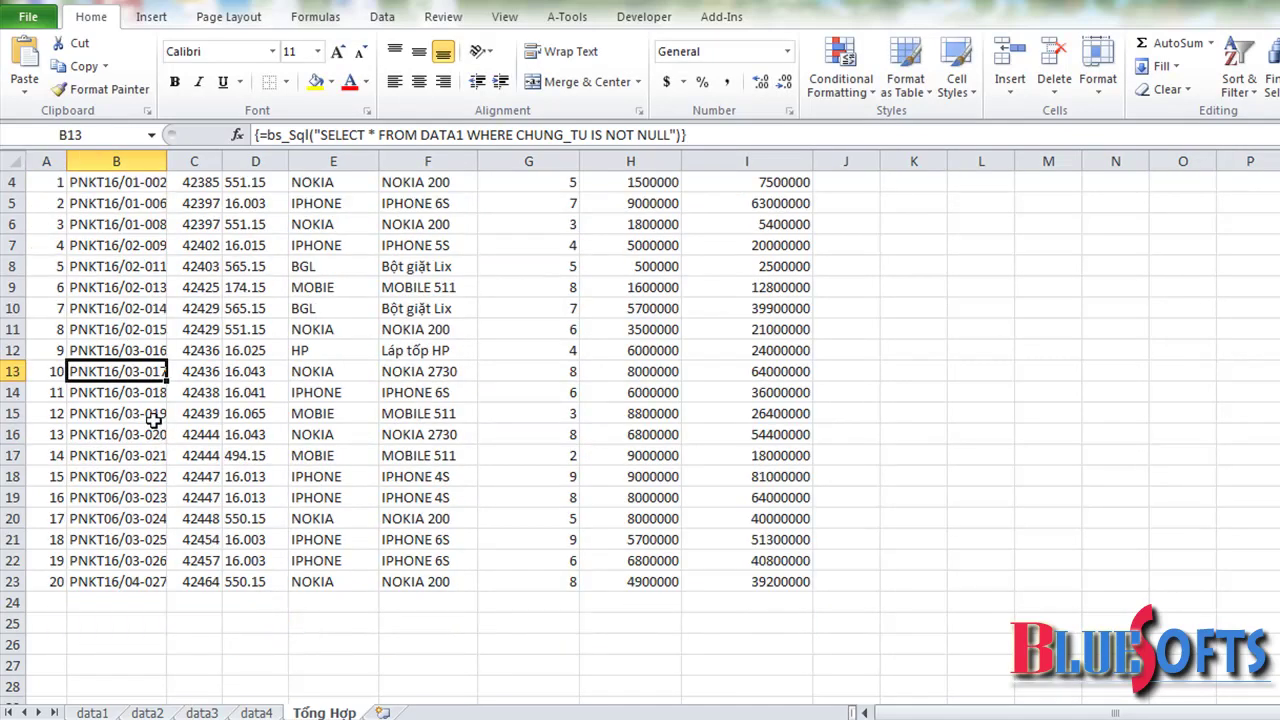
pyautogui.click(120, 583)
pyautogui.click(245, 584)
pyautogui.click(425, 584)
pyautogui.click(440, 601)
pyautogui.click(520, 588)
pyautogui.click(657, 586)
pyautogui.click(737, 586)
pyautogui.click(737, 597)
pyautogui.click(596, 602)
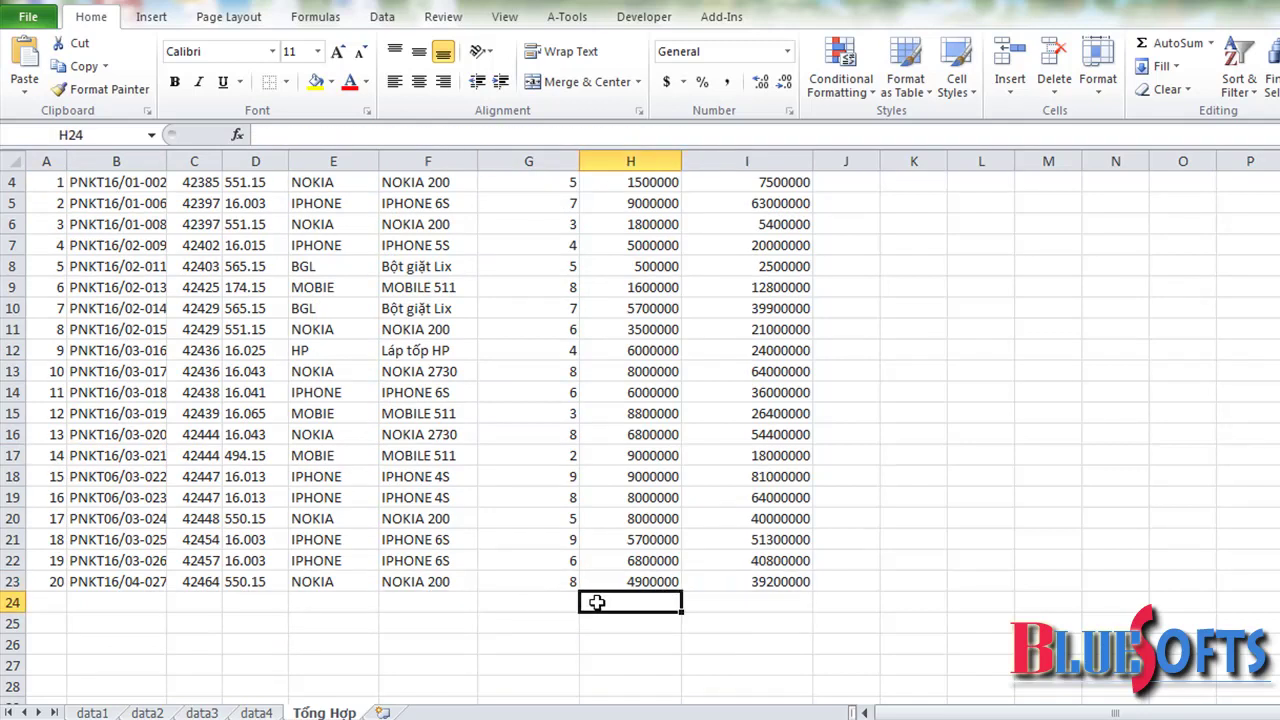
pyautogui.scroll(1, 365, 528)
# Expand the formula bar so the A3 query shows on several lines
pyautogui.click(46, 232)
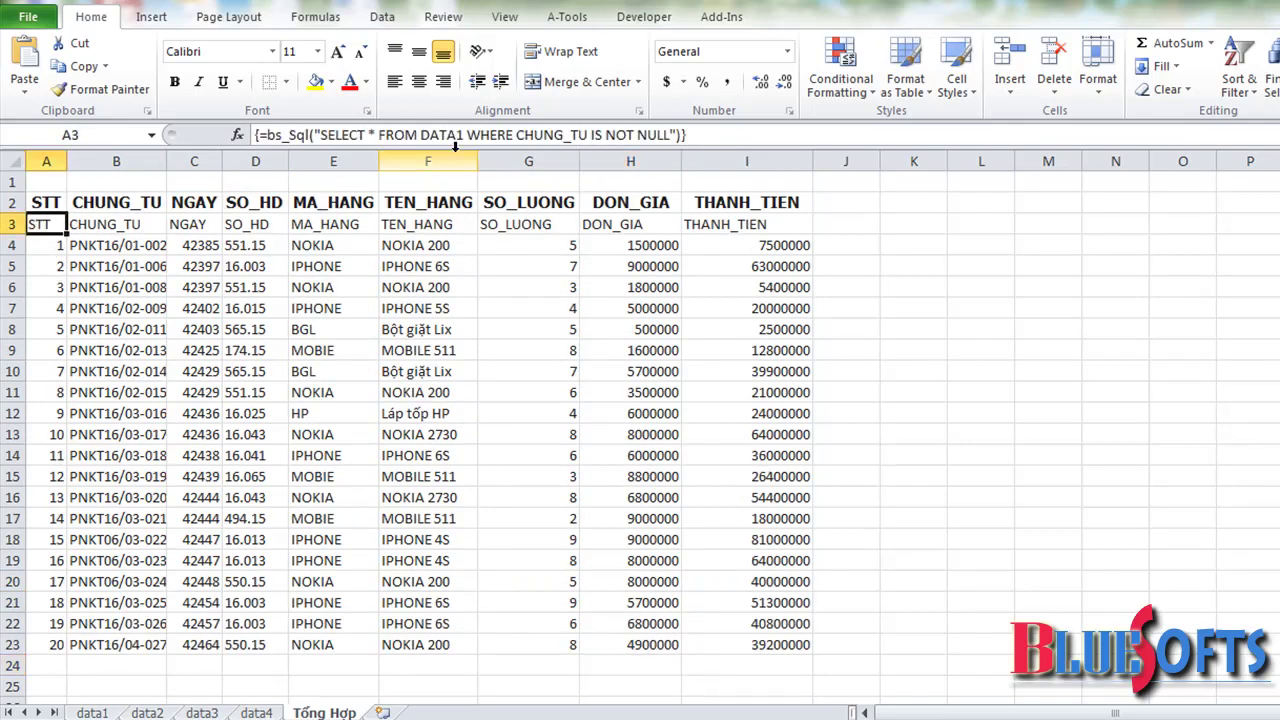
pyautogui.doubleClick(459, 149)
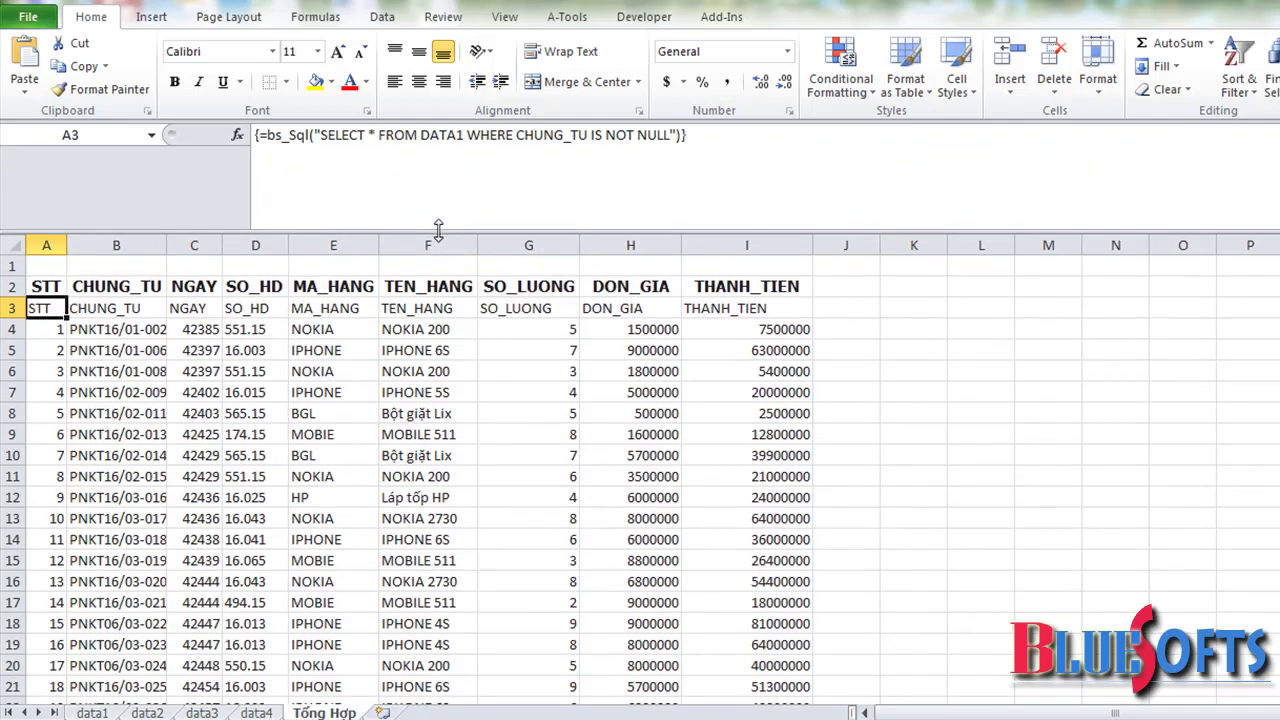
pyautogui.click(668, 135)
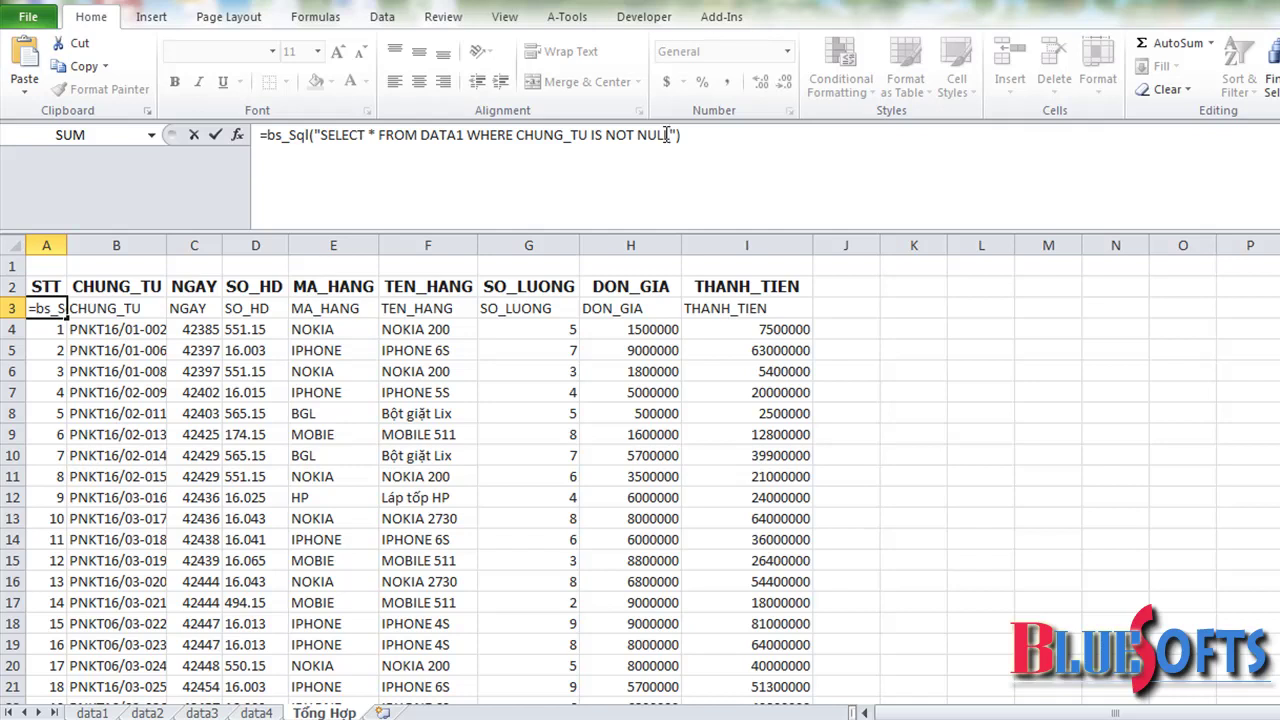
# Add a UNIONT line and a copied SELECT from DATA2 to the query, then commit it
pyautogui.hotkey('alt', 'Return')
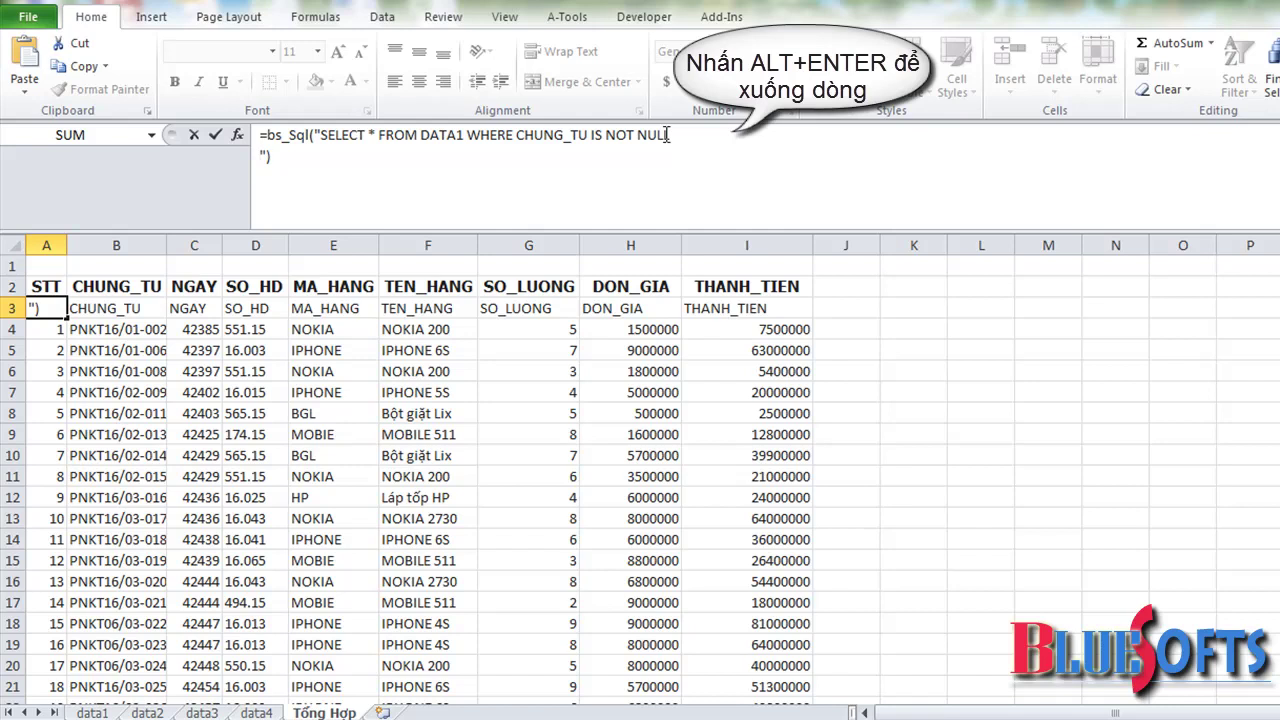
pyautogui.write('UNIONT')
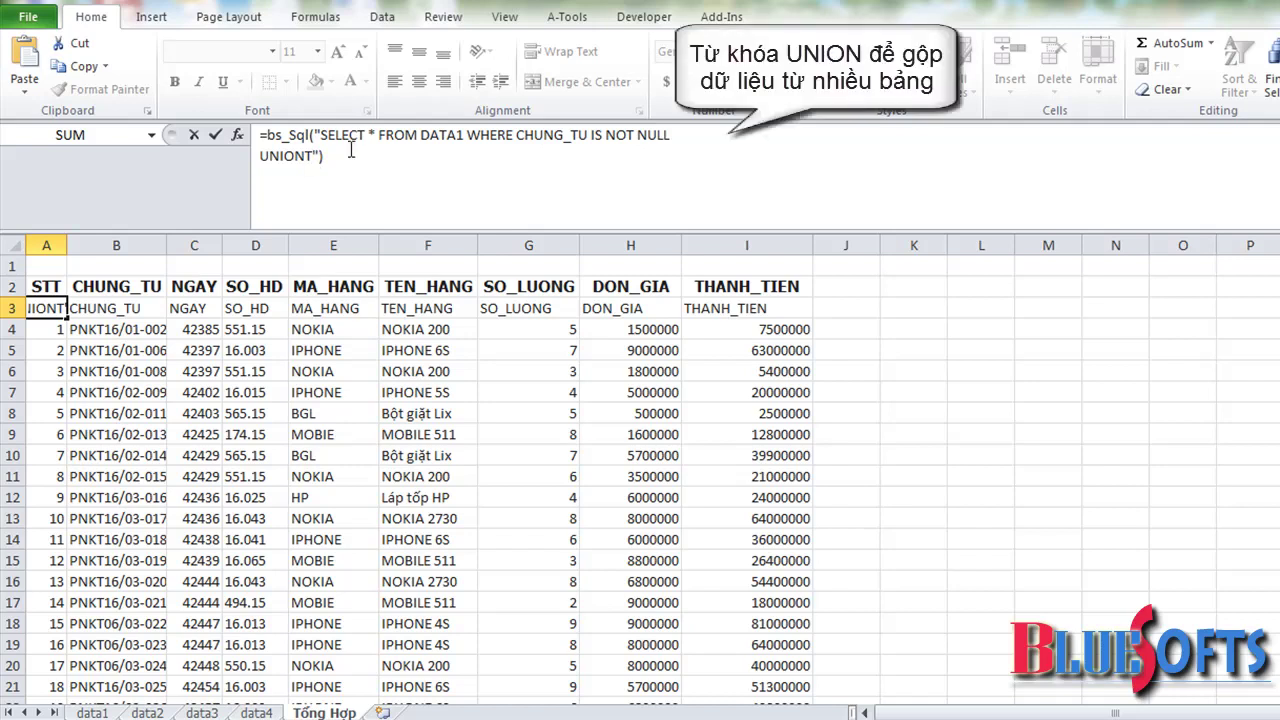
pyautogui.hotkey('alt', 'Return')
pyautogui.moveTo(320, 134); pyautogui.dragTo(673, 137)
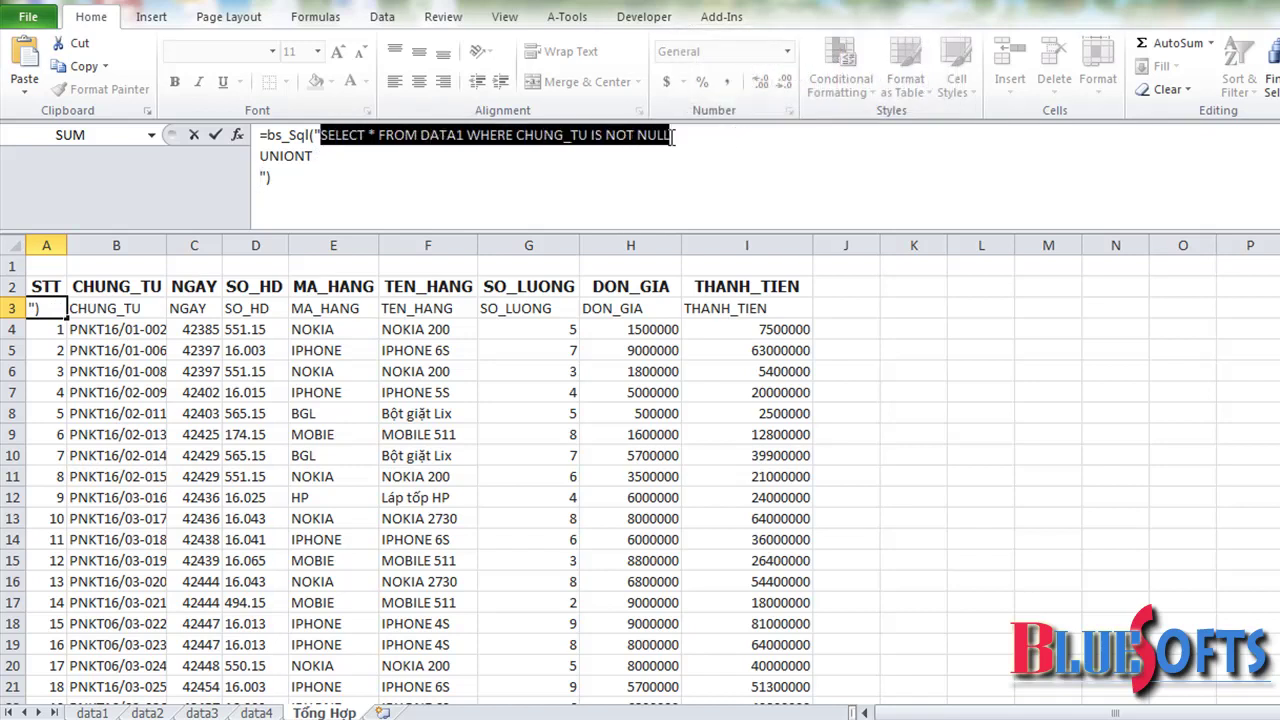
pyautogui.hotkey('ctrl', 'c')
pyautogui.click(261, 174)
pyautogui.hotkey('ctrl', 'v')
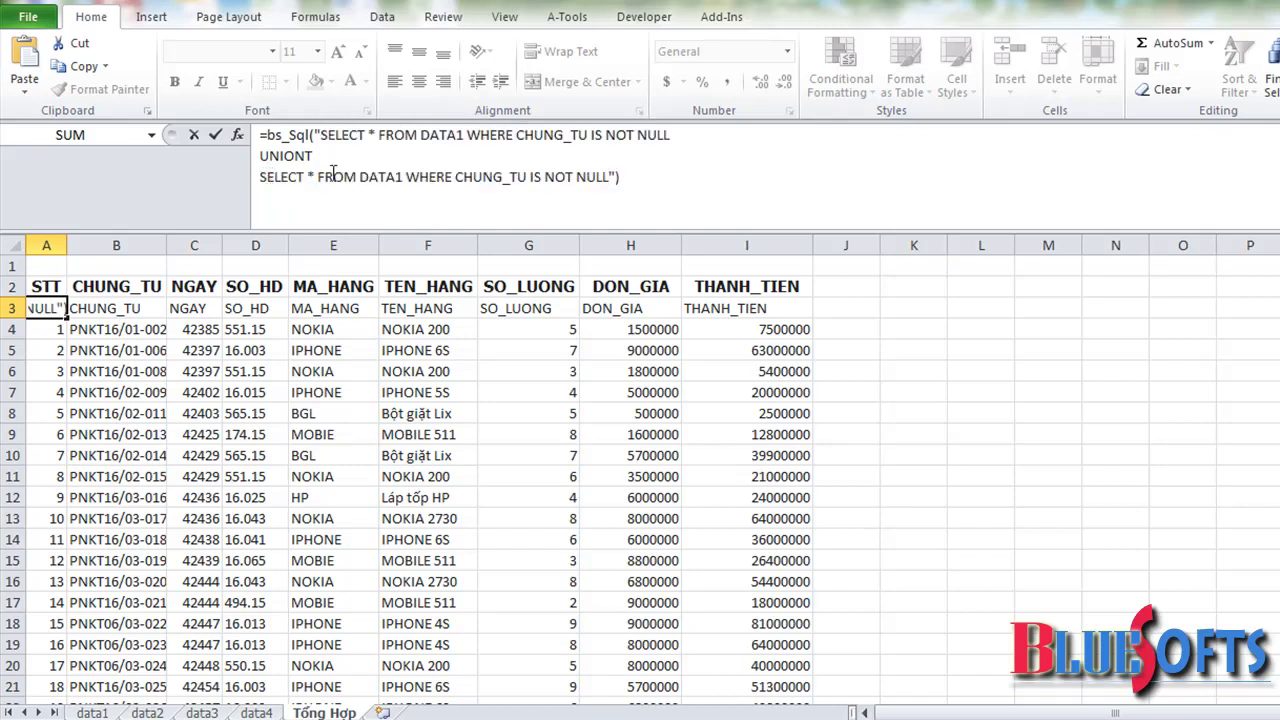
pyautogui.press('BackSpace')
pyautogui.write('2')
pyautogui.press('Return')
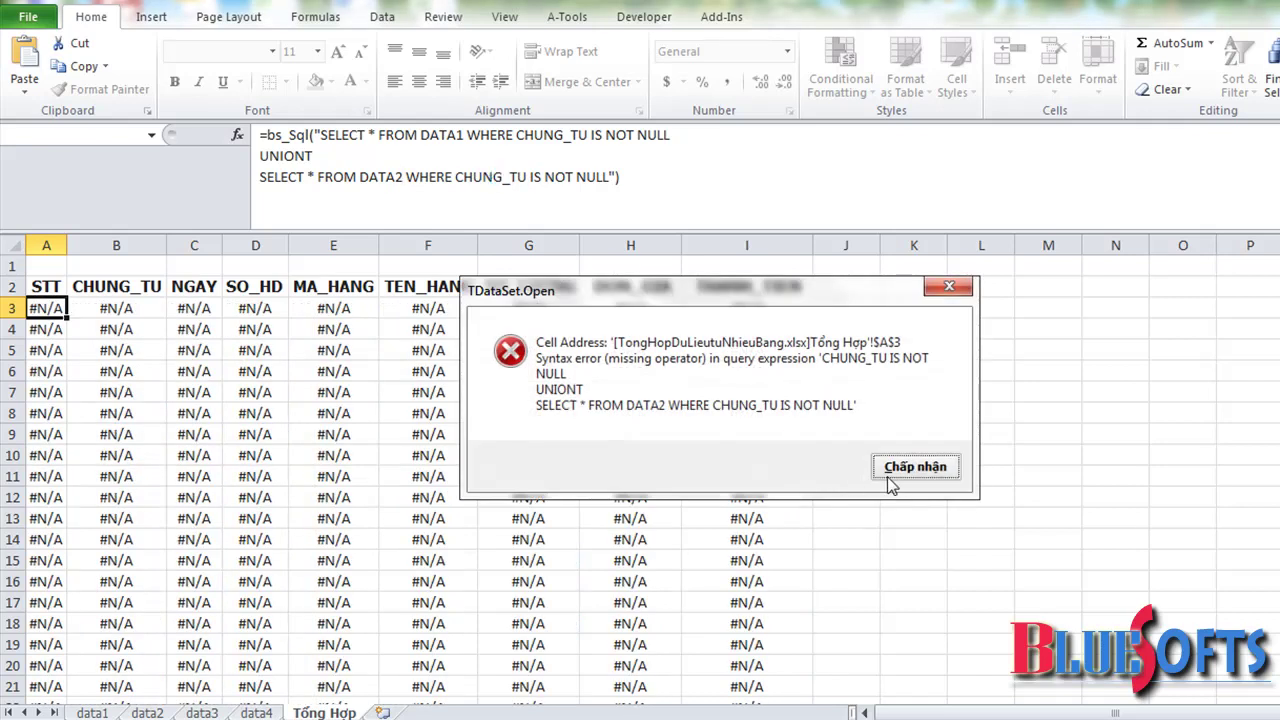
# Dismiss the syntax error, correct UNIONT to UNION, and recommit the array formula
pyautogui.click(915, 466)
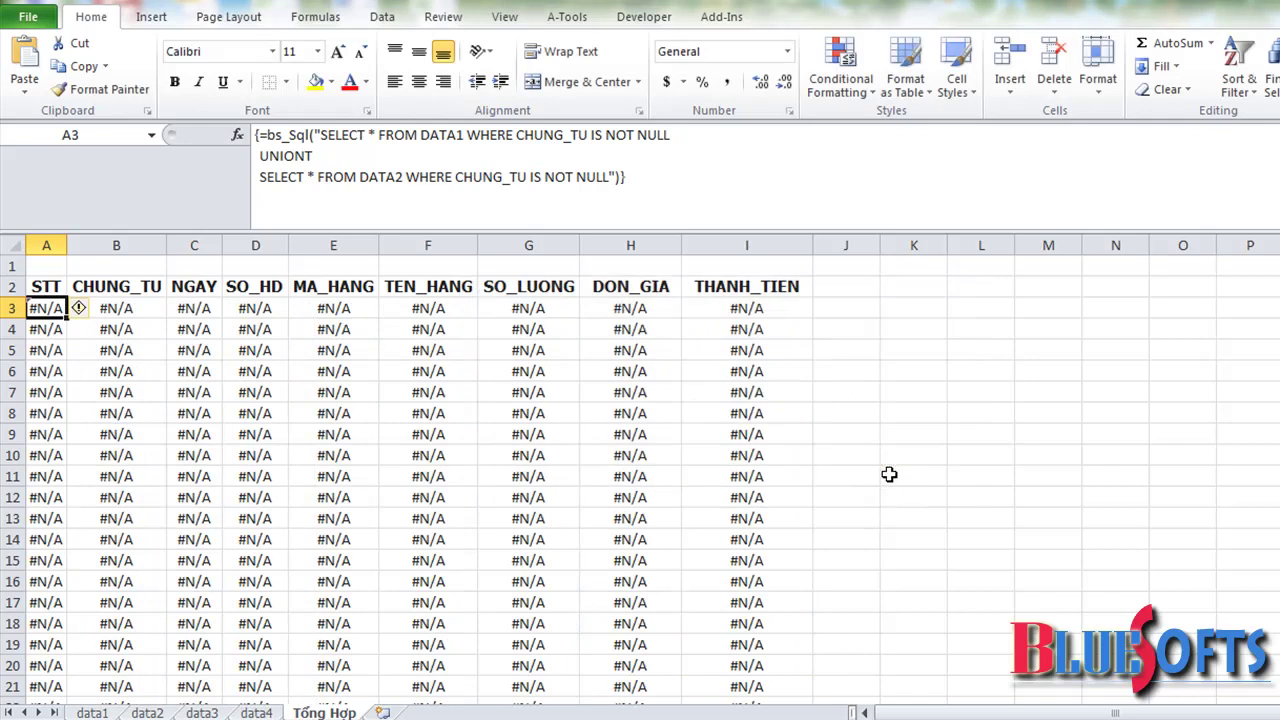
pyautogui.click(281, 155)
pyautogui.click(321, 155)
pyautogui.press('BackSpace')
pyautogui.hotkey('ctrl', 'shift', 'Return')
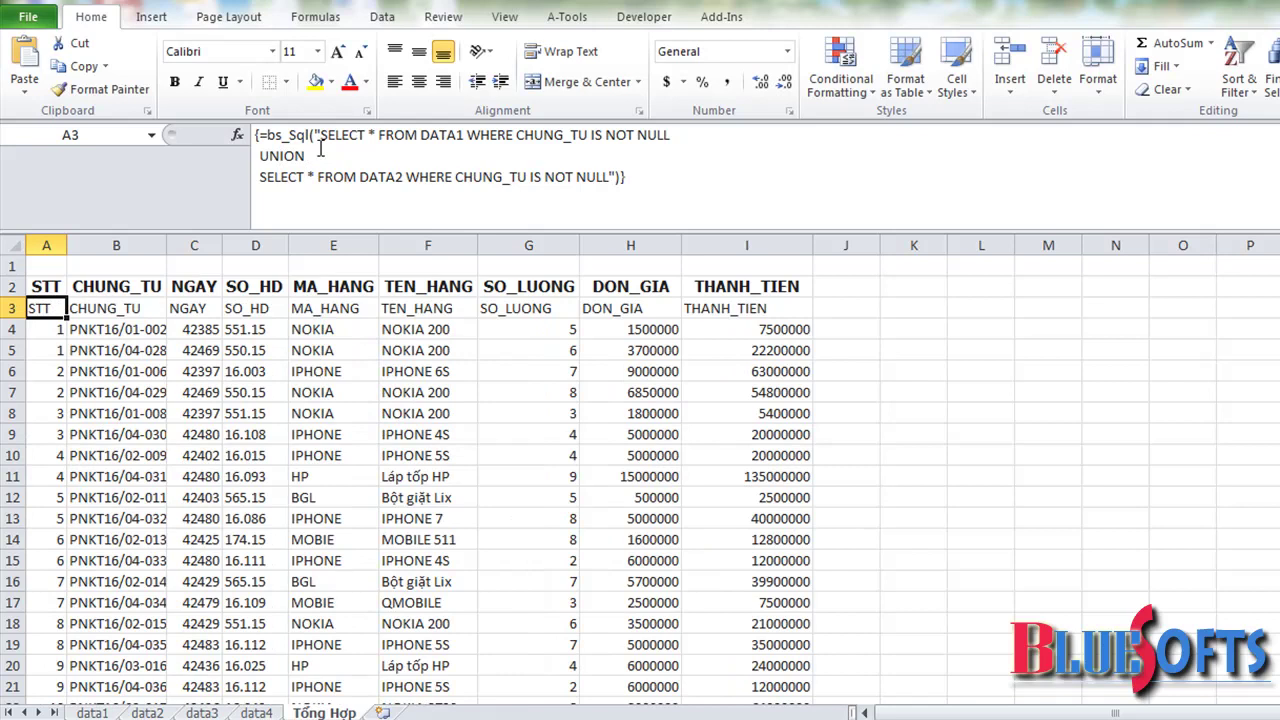
# Scroll through the merged DATA1 and DATA2 results, then view the data2 sheet
pyautogui.click(300, 329)
pyautogui.scroll(-2, 377, 318)
pyautogui.scroll(-2, 377, 318)
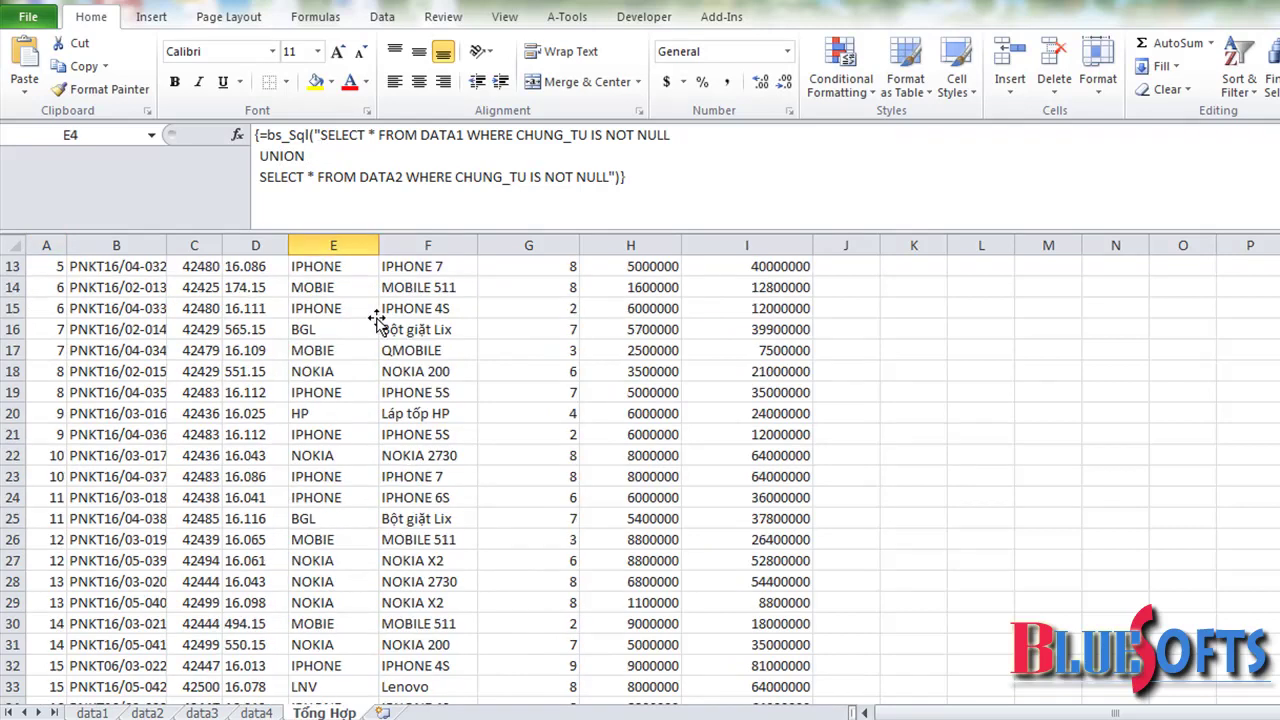
pyautogui.scroll(-4, 377, 318)
pyautogui.scroll(-2, 377, 318)
pyautogui.scroll(7, 377, 318)
pyautogui.scroll(3, 377, 318)
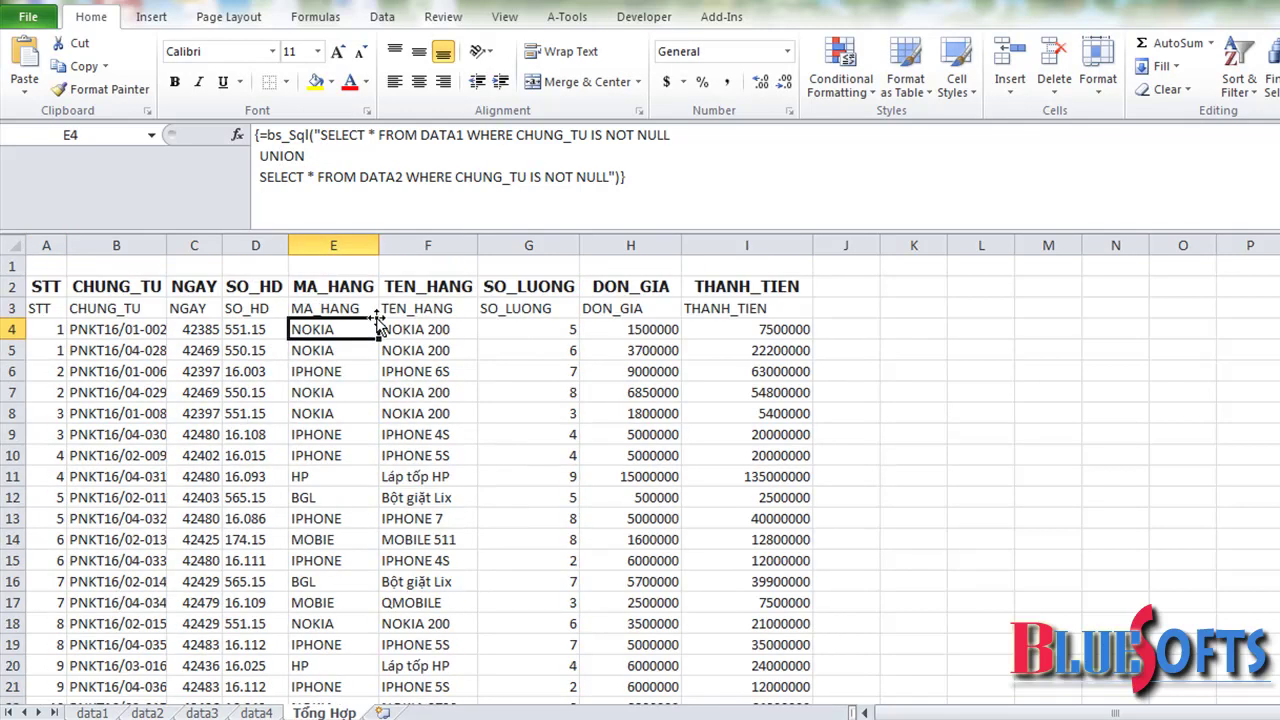
pyautogui.scroll(-2, 263, 406)
pyautogui.scroll(-4, 263, 406)
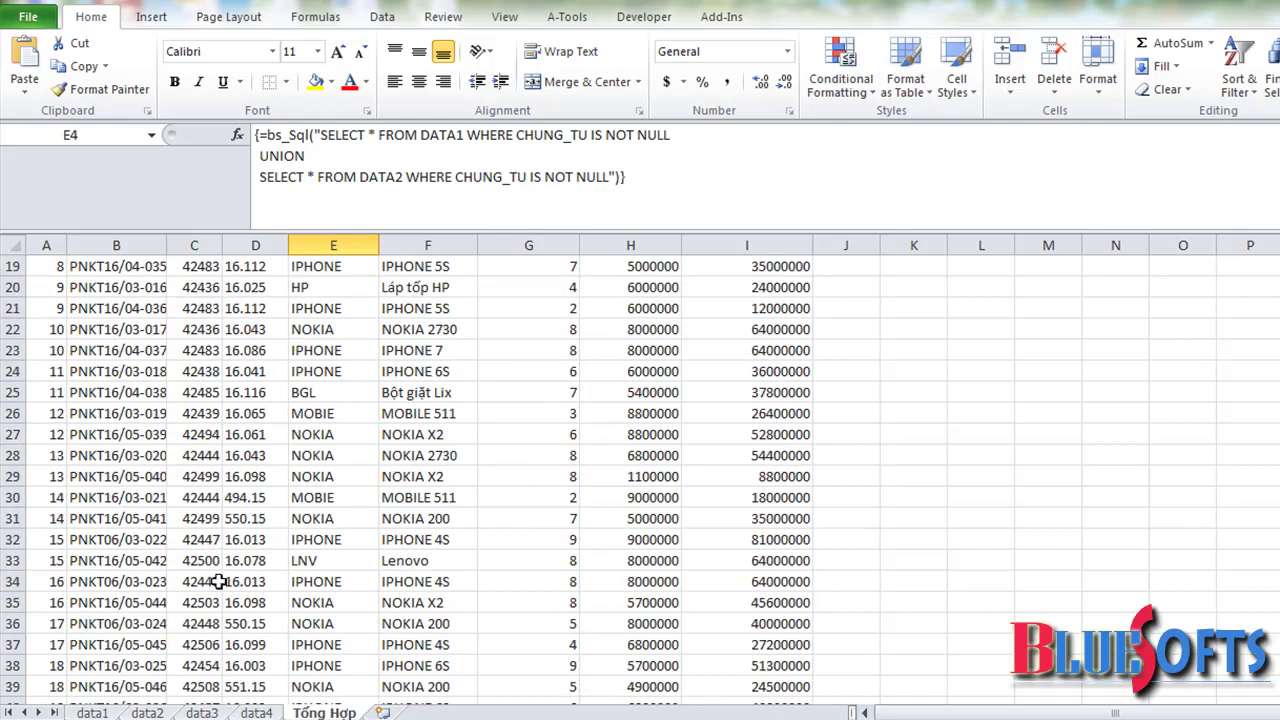
pyautogui.click(157, 710)
# Inspect Tổng Hợp's STT column, selecting A4:A5 where the values repeat 1, 1, 2, 2
pyautogui.click(119, 309)
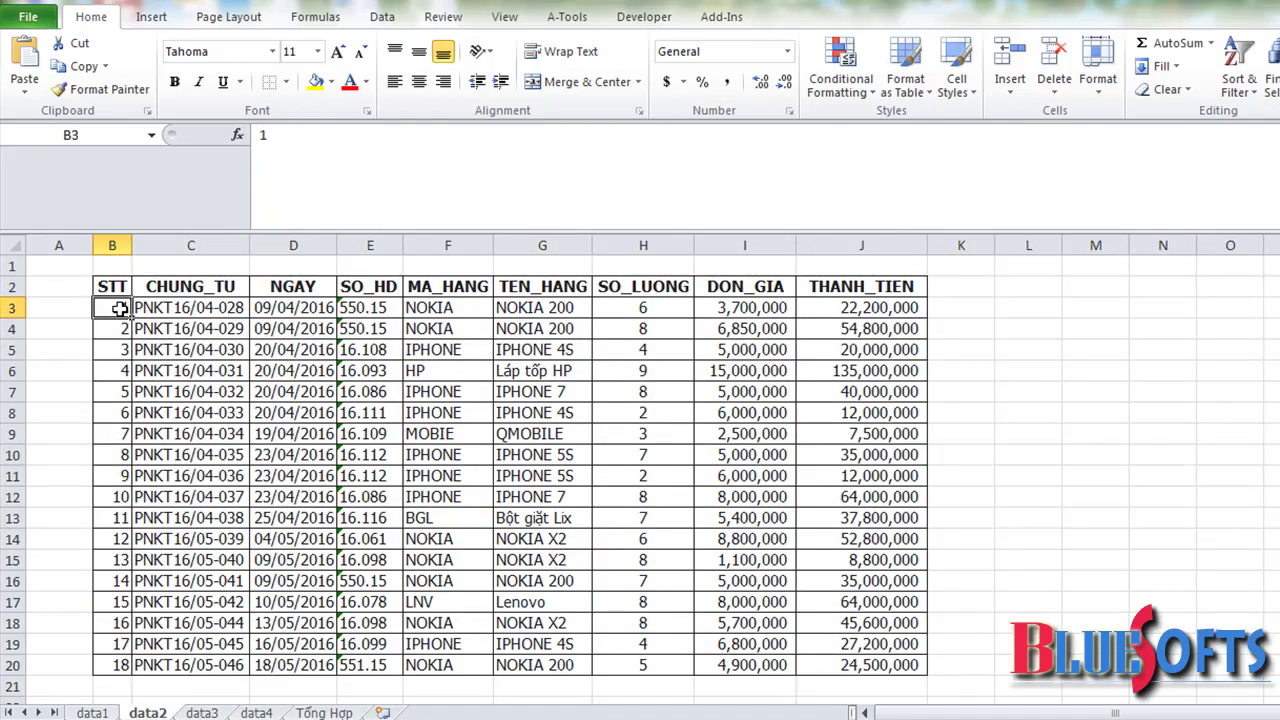
pyautogui.click(302, 713)
pyautogui.scroll(6, 189, 403)
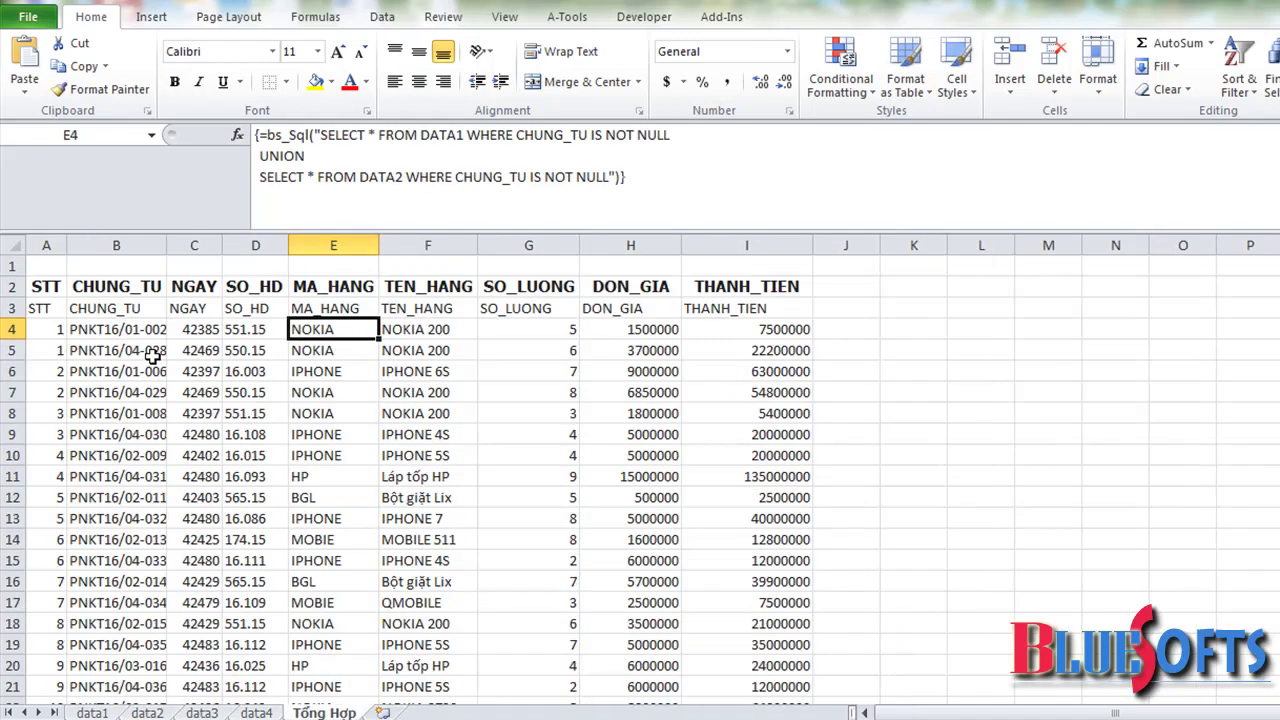
pyautogui.click(55, 330)
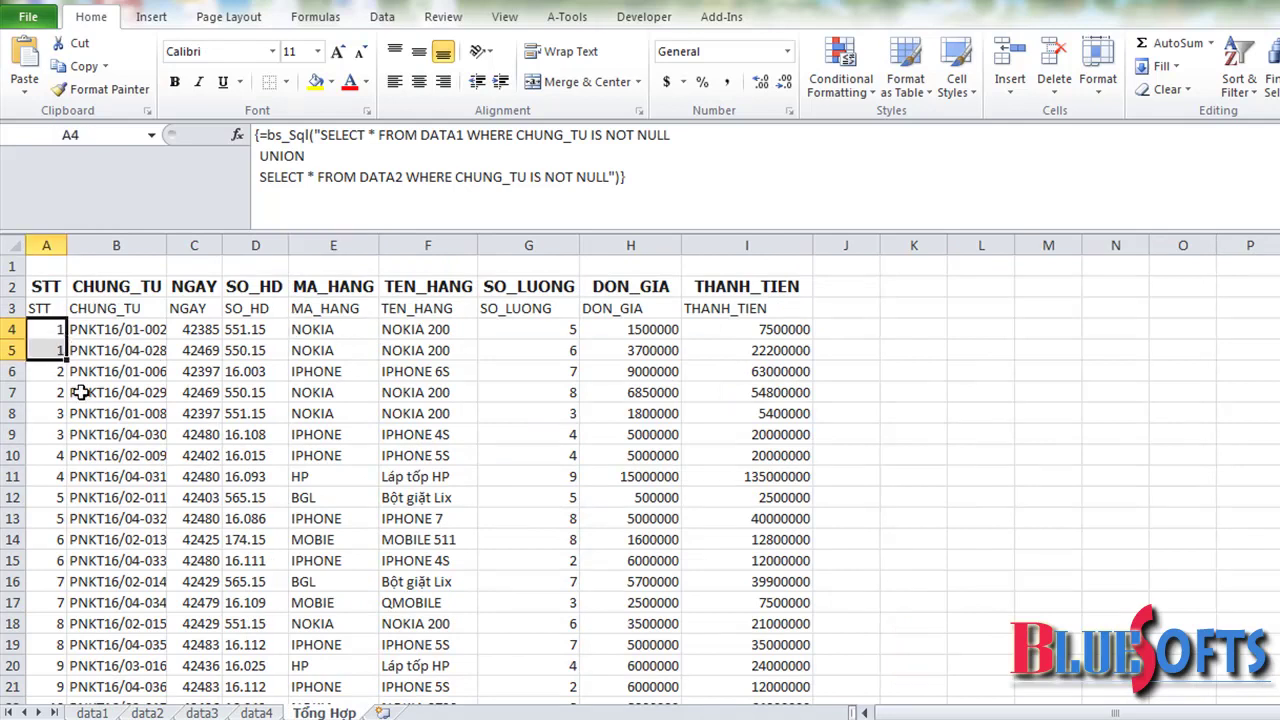
pyautogui.moveTo(51, 374); pyautogui.dragTo(58, 395)
pyautogui.scroll(-2, 105, 410)
pyautogui.scroll(-1, 105, 410)
pyautogui.click(62, 495)
pyautogui.scroll(2, 65, 490)
pyautogui.scroll(1, 72, 480)
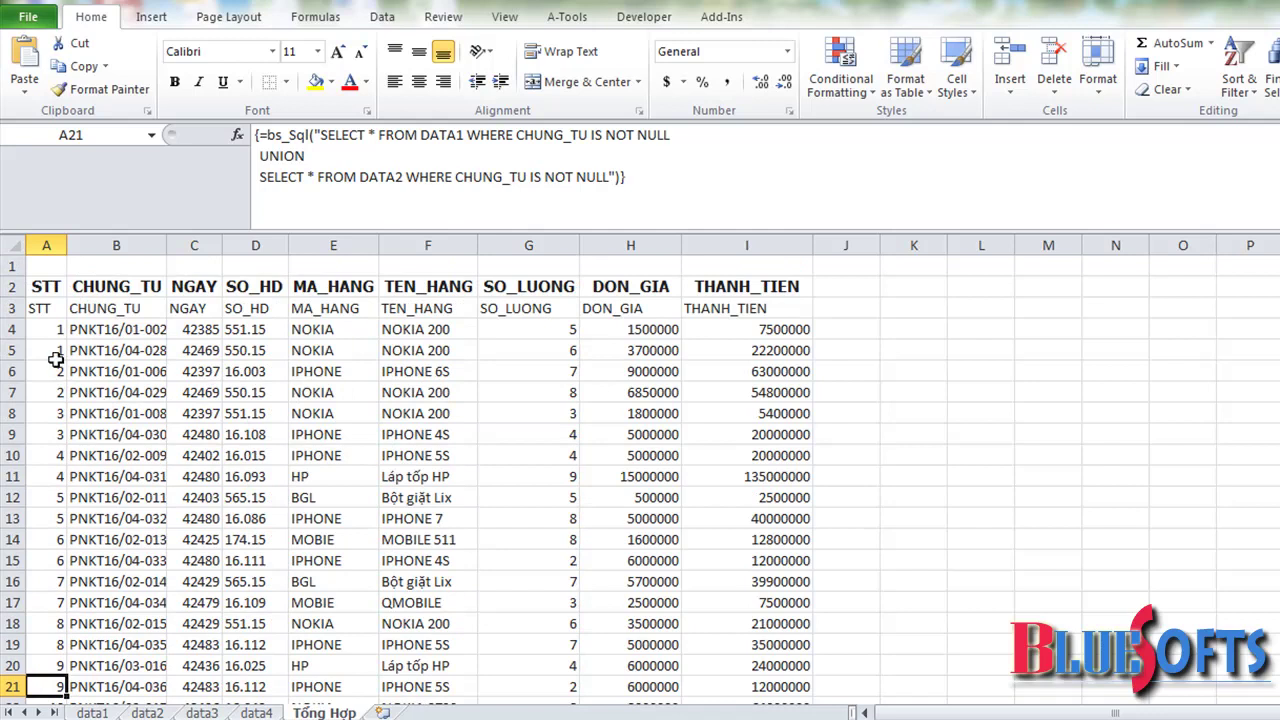
pyautogui.moveTo(50, 330); pyautogui.dragTo(50, 360)
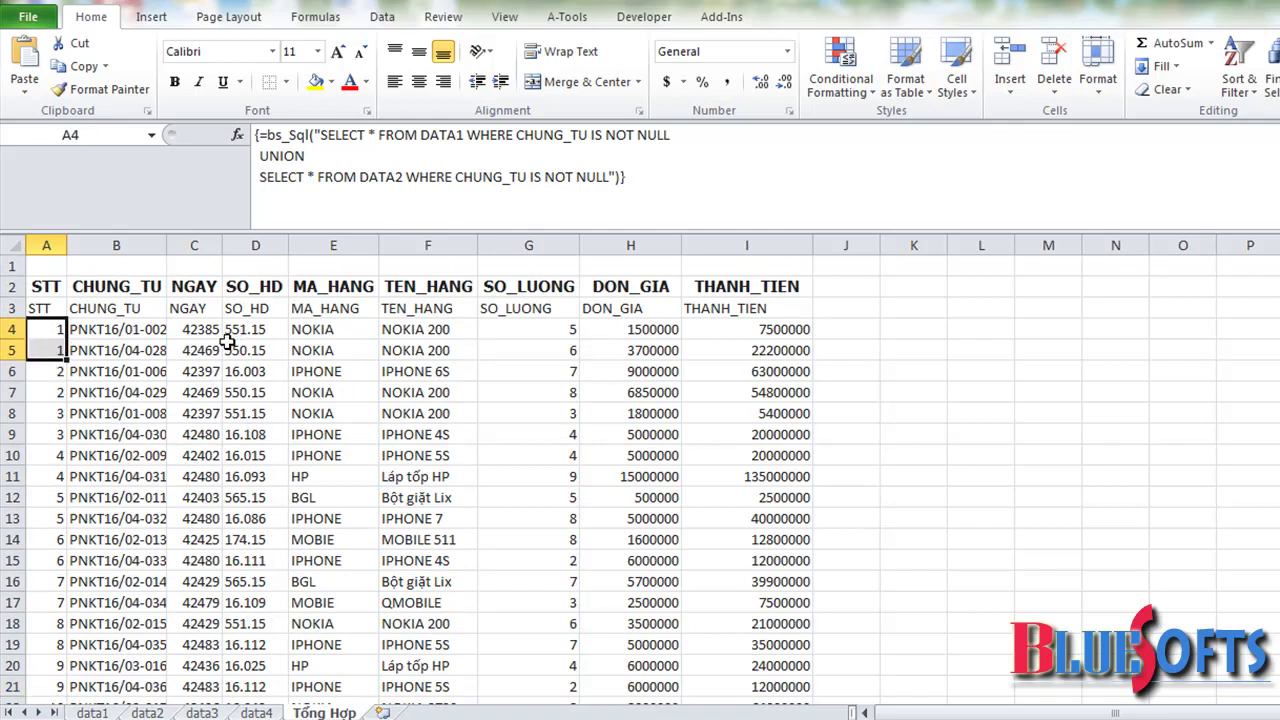
# Append a UNION SELECT from DATA3 to the query and recommit the array formula
pyautogui.click(612, 177)
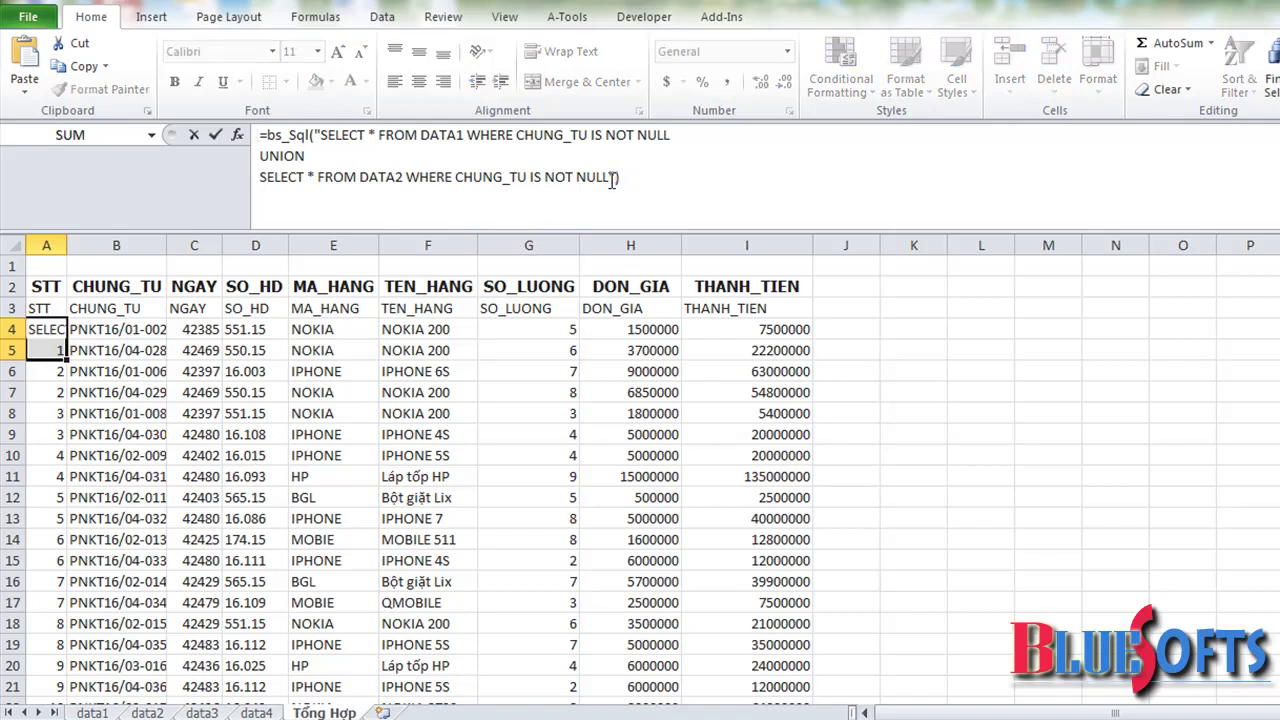
pyautogui.moveTo(609, 177); pyautogui.dragTo(262, 158)
pyautogui.hotkey('ctrl', 'c')
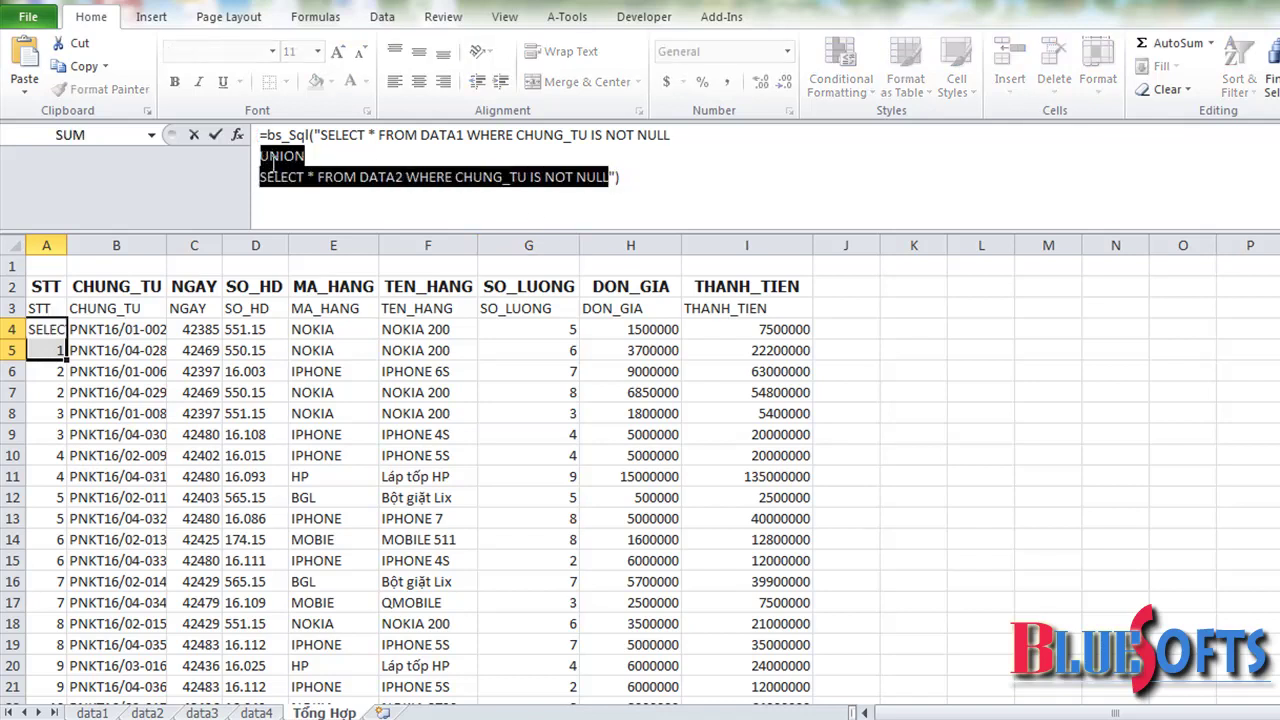
pyautogui.click(614, 177)
pyautogui.hotkey('alt', 'Return')
pyautogui.hotkey('ctrl', 'v')
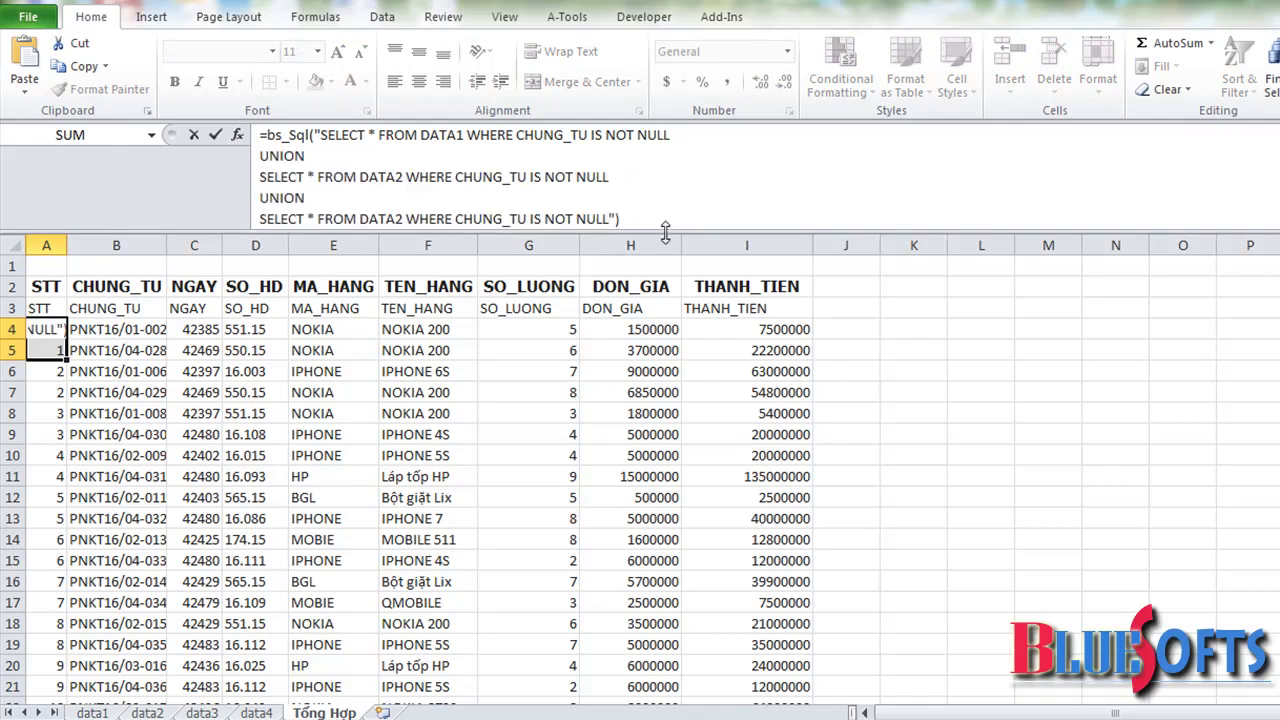
pyautogui.doubleClick(662, 232)
pyautogui.click(404, 219)
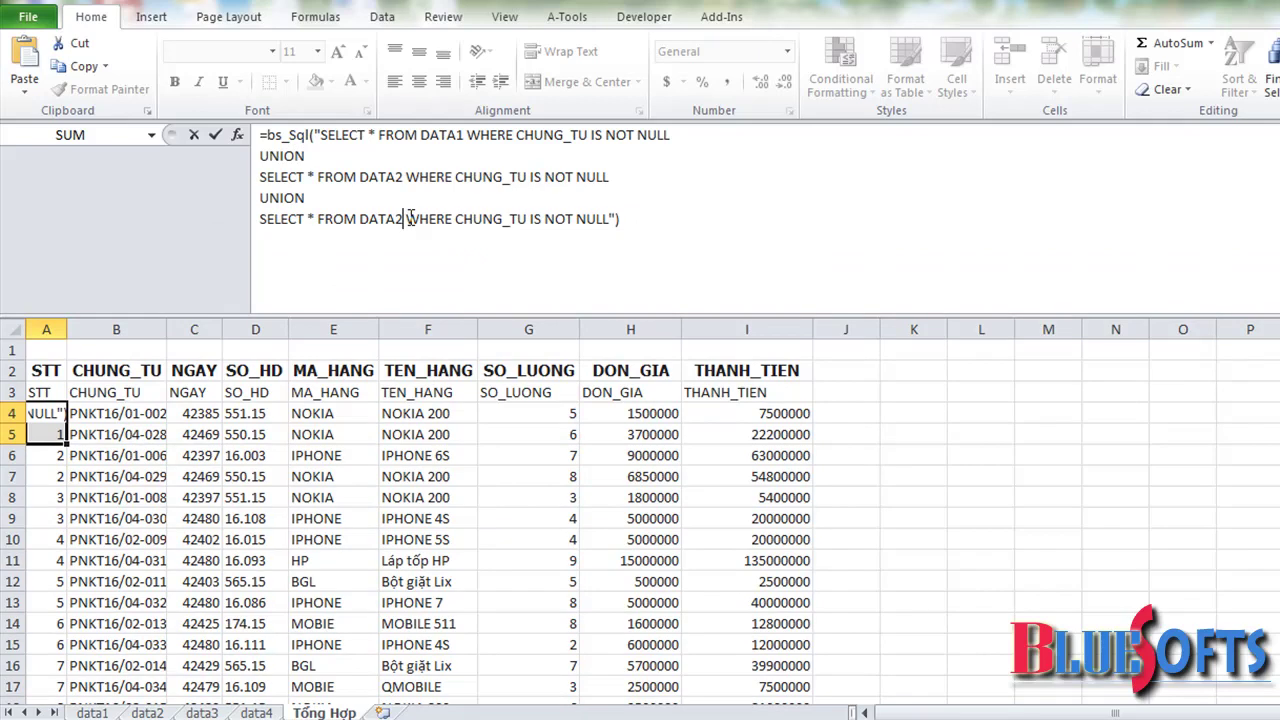
pyautogui.press('BackSpace')
pyautogui.write('3')
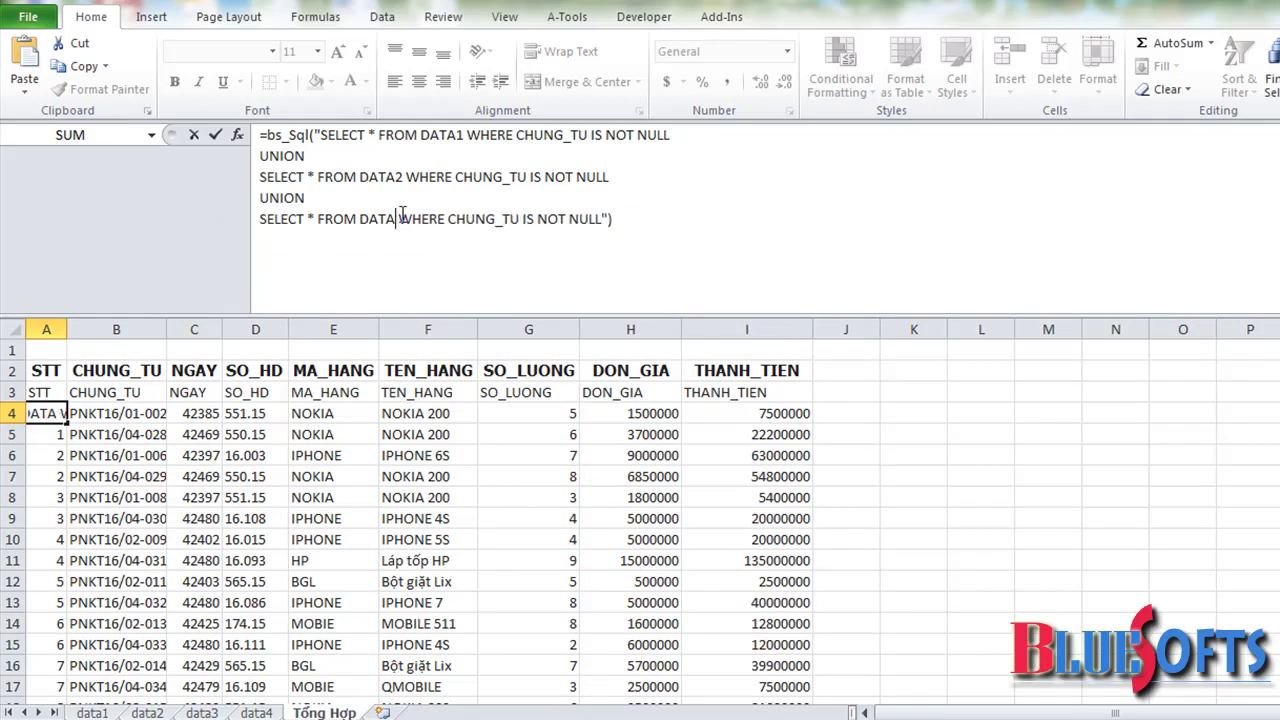
pyautogui.hotkey('ctrl', 'shift', 'Return')
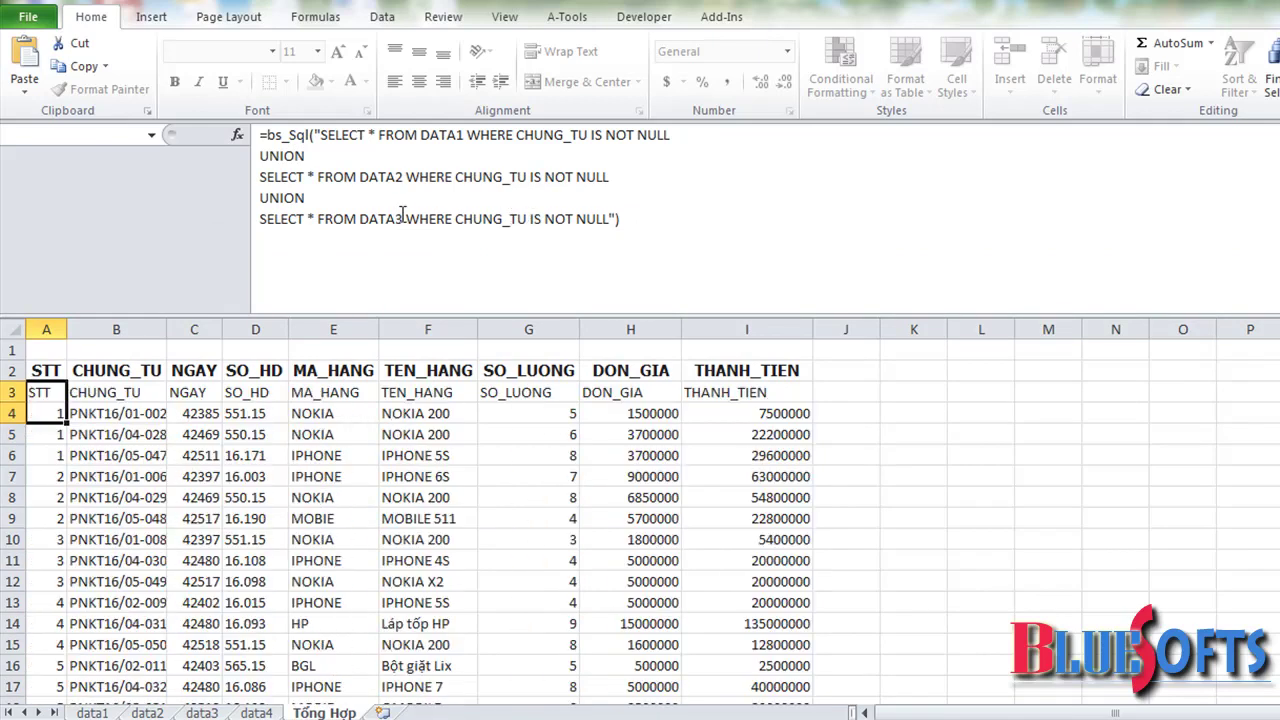
# Format the NGAY column as Short Date
pyautogui.click(194, 329)
pyautogui.click(730, 55)
pyautogui.write('Short Date')
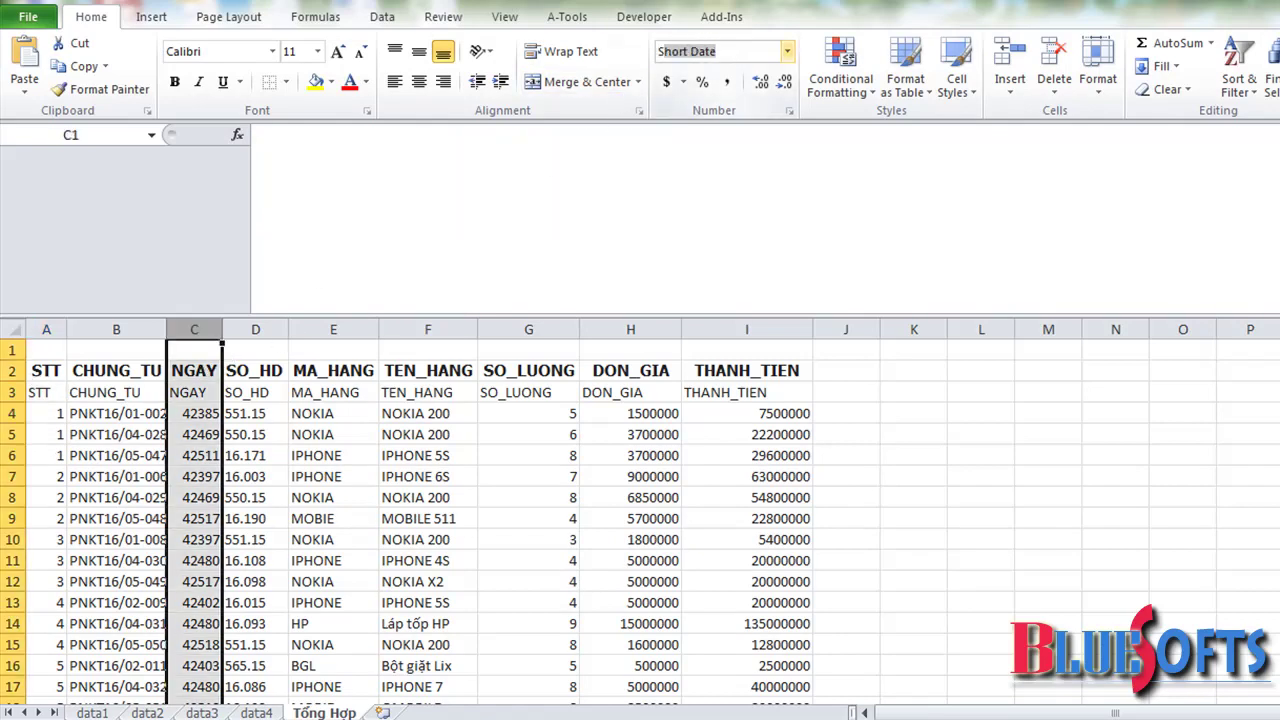
pyautogui.press('Return')
pyautogui.click(130, 415)
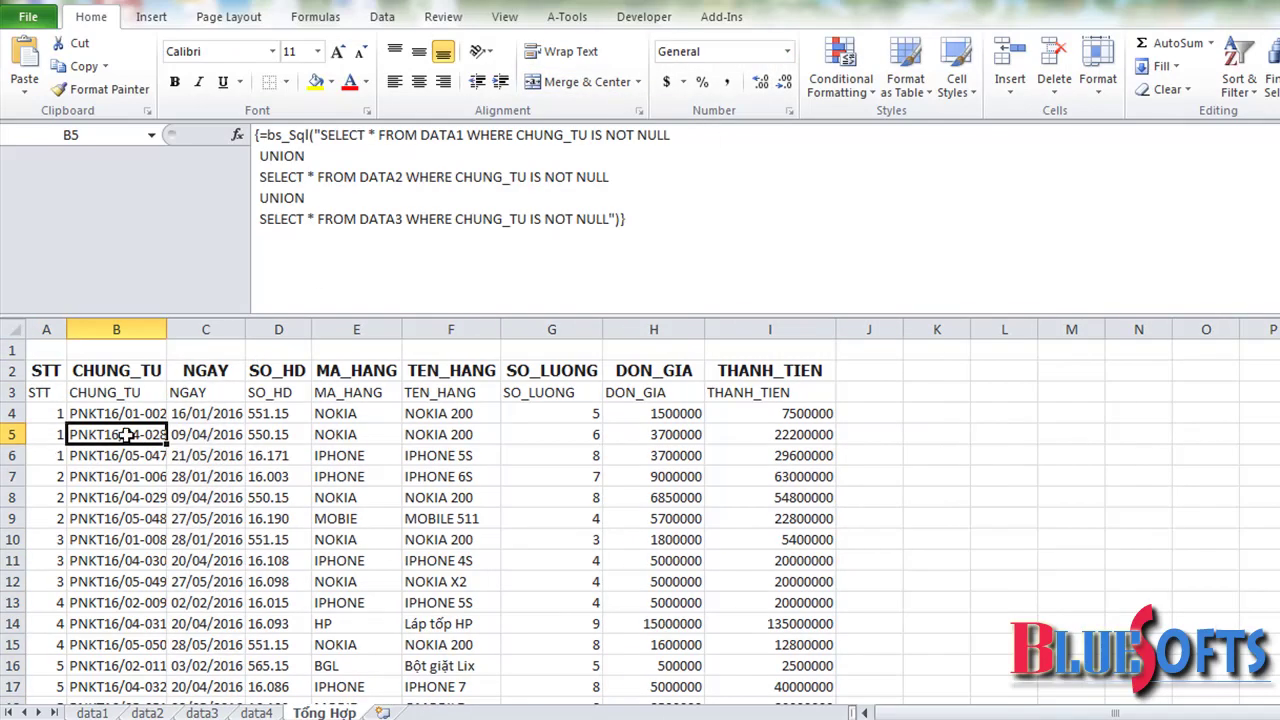
pyautogui.scroll(-2, 268, 455)
pyautogui.scroll(-4, 268, 455)
pyautogui.scroll(-9, 268, 455)
pyautogui.scroll(-1, 268, 455)
pyautogui.click(45, 603)
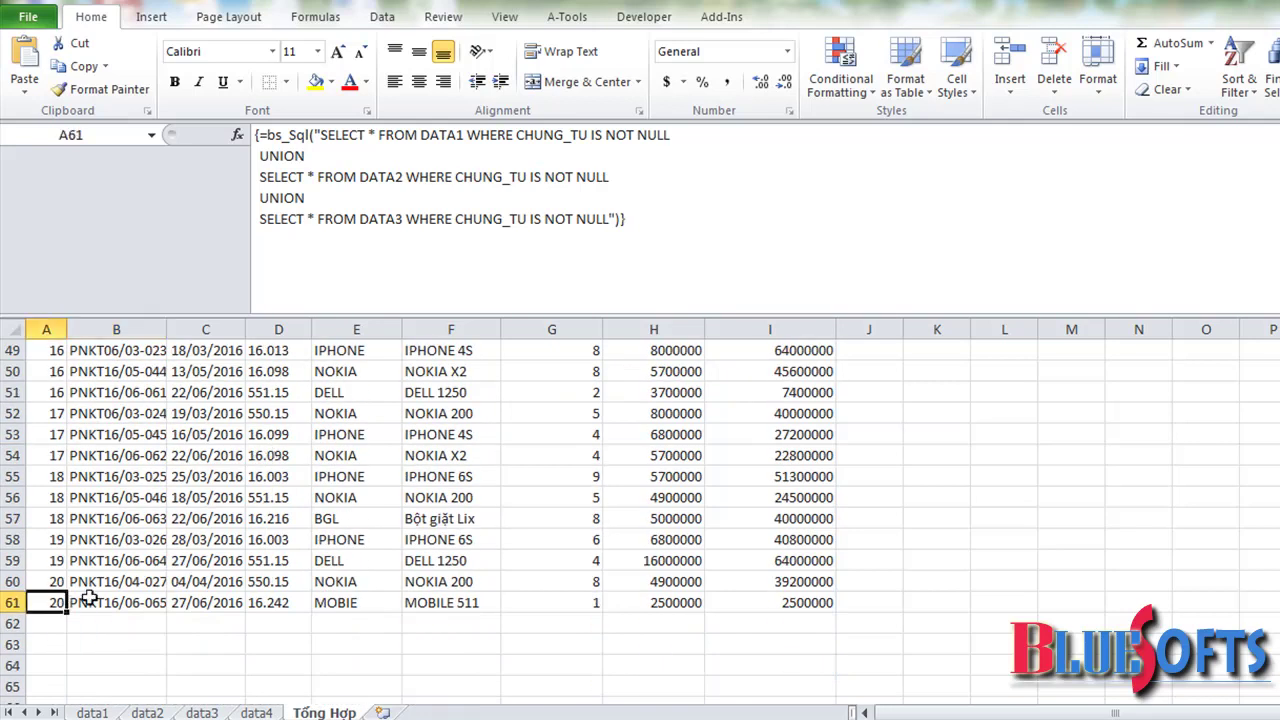
pyautogui.scroll(1, 95, 598)
pyautogui.click(201, 713)
pyautogui.scroll(-6, 246, 589)
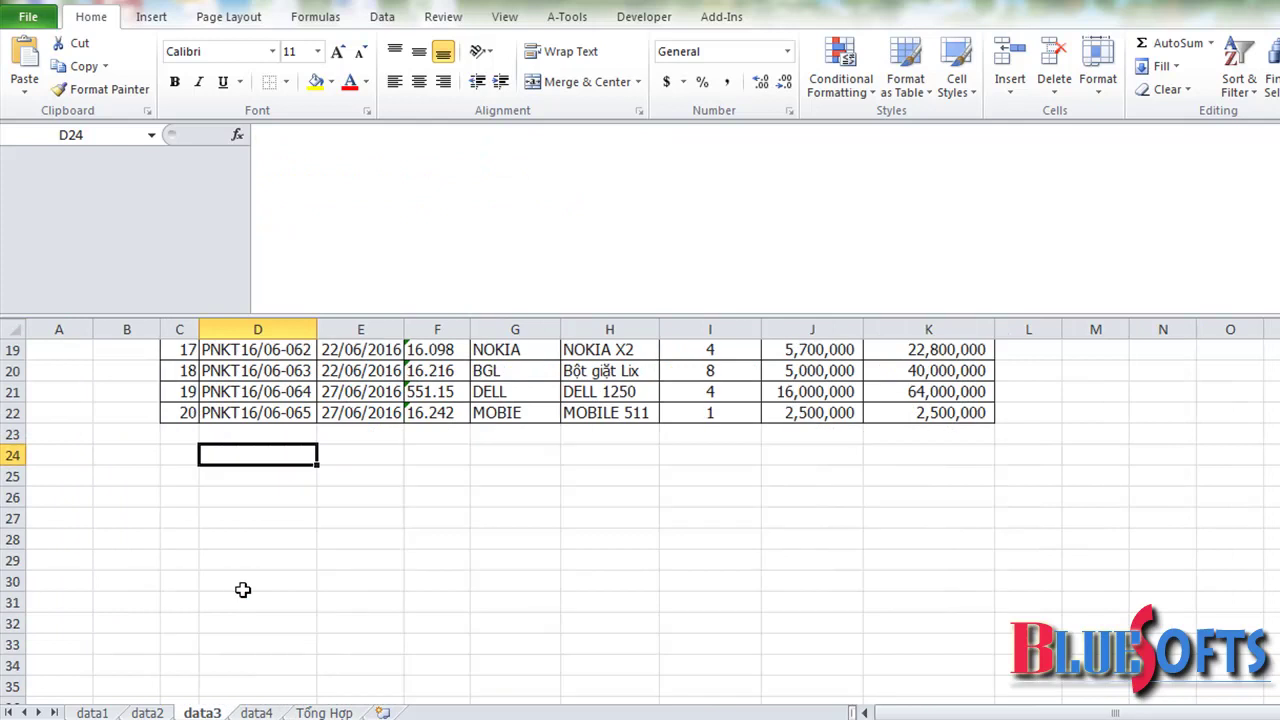
pyautogui.scroll(2, 209, 552)
pyautogui.click(150, 713)
pyautogui.scroll(-4, 209, 620)
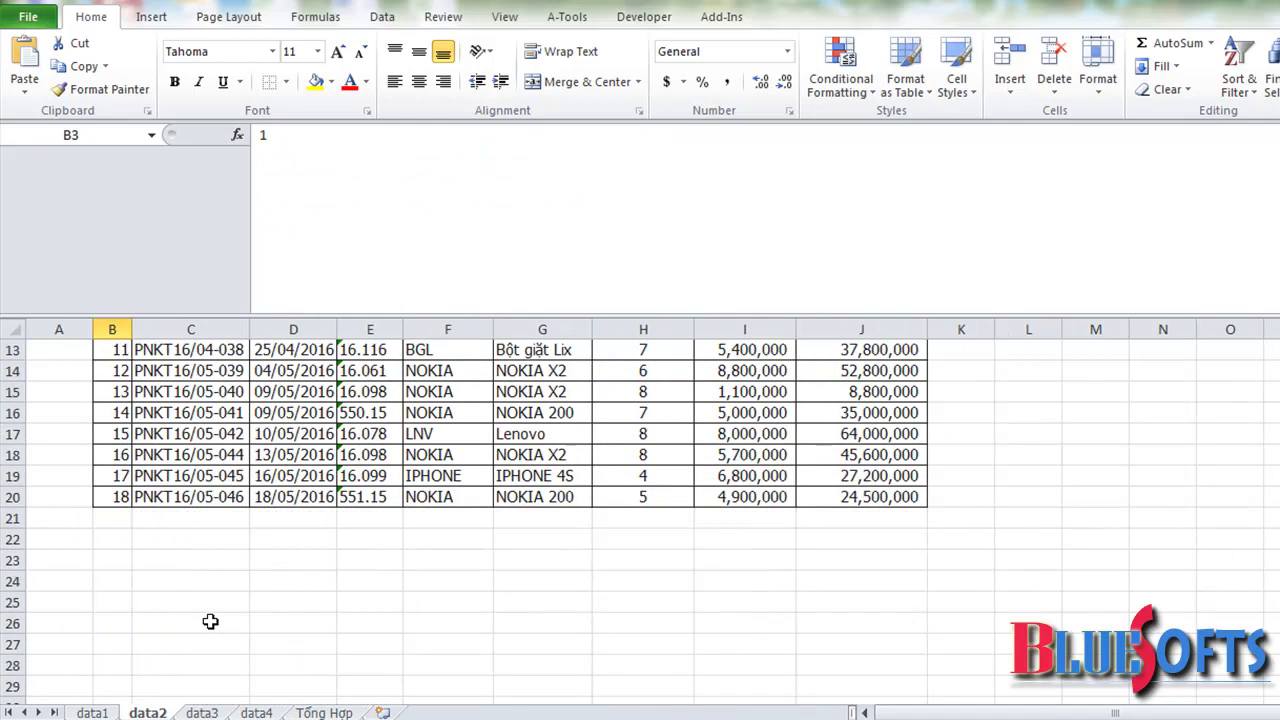
pyautogui.click(103, 713)
pyautogui.scroll(-2, 134, 628)
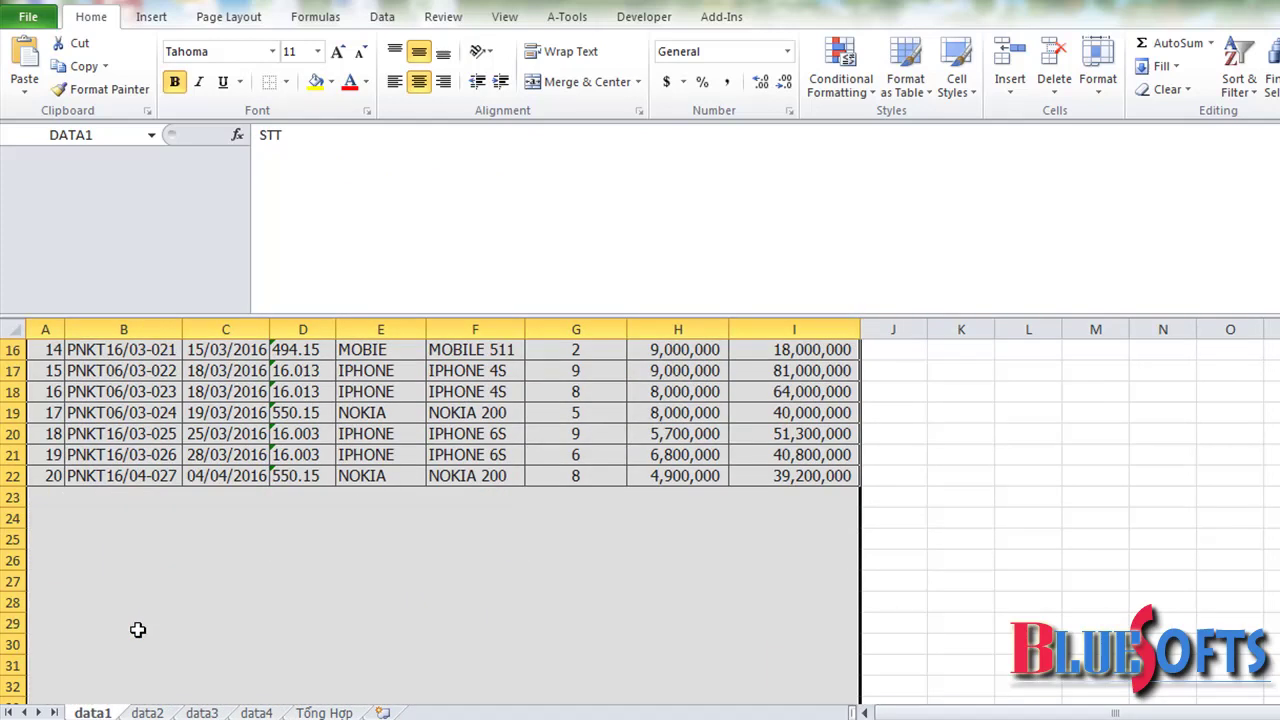
pyautogui.click(205, 713)
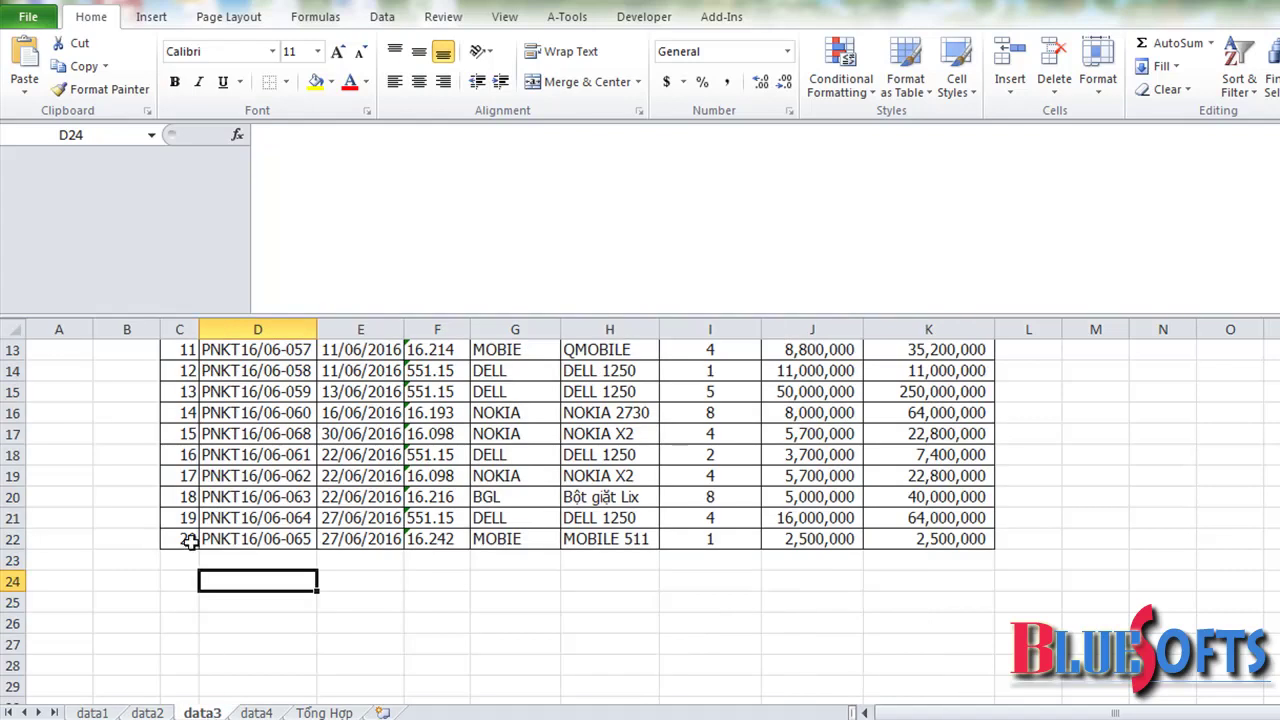
pyautogui.click(322, 713)
pyautogui.click(50, 645)
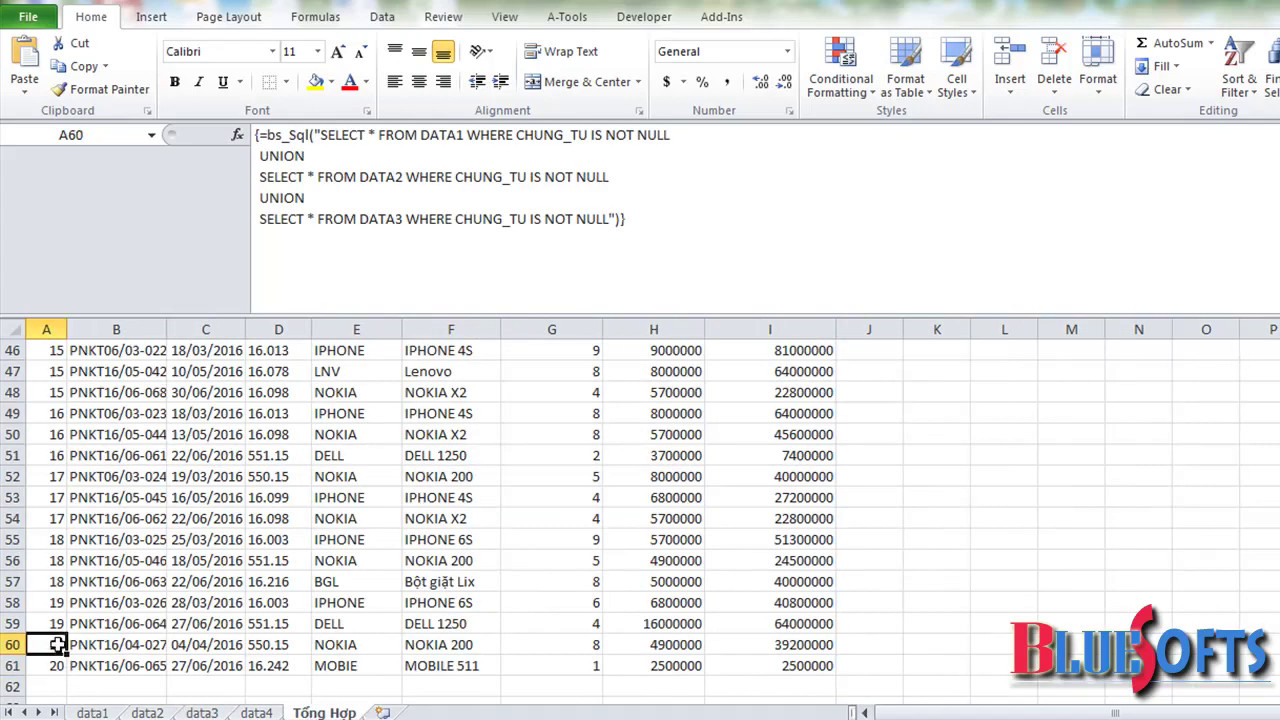
pyautogui.click(256, 713)
pyautogui.scroll(-3, 221, 628)
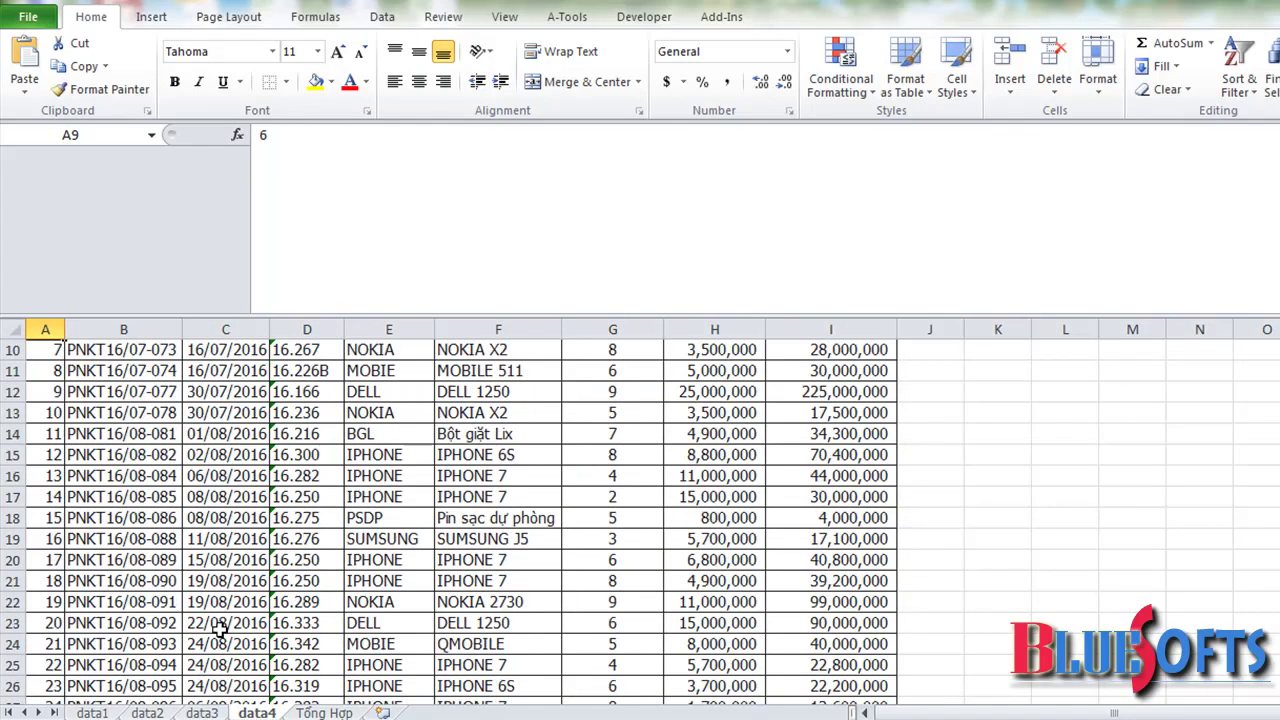
pyautogui.scroll(-4, 220, 628)
pyautogui.scroll(-4, 220, 630)
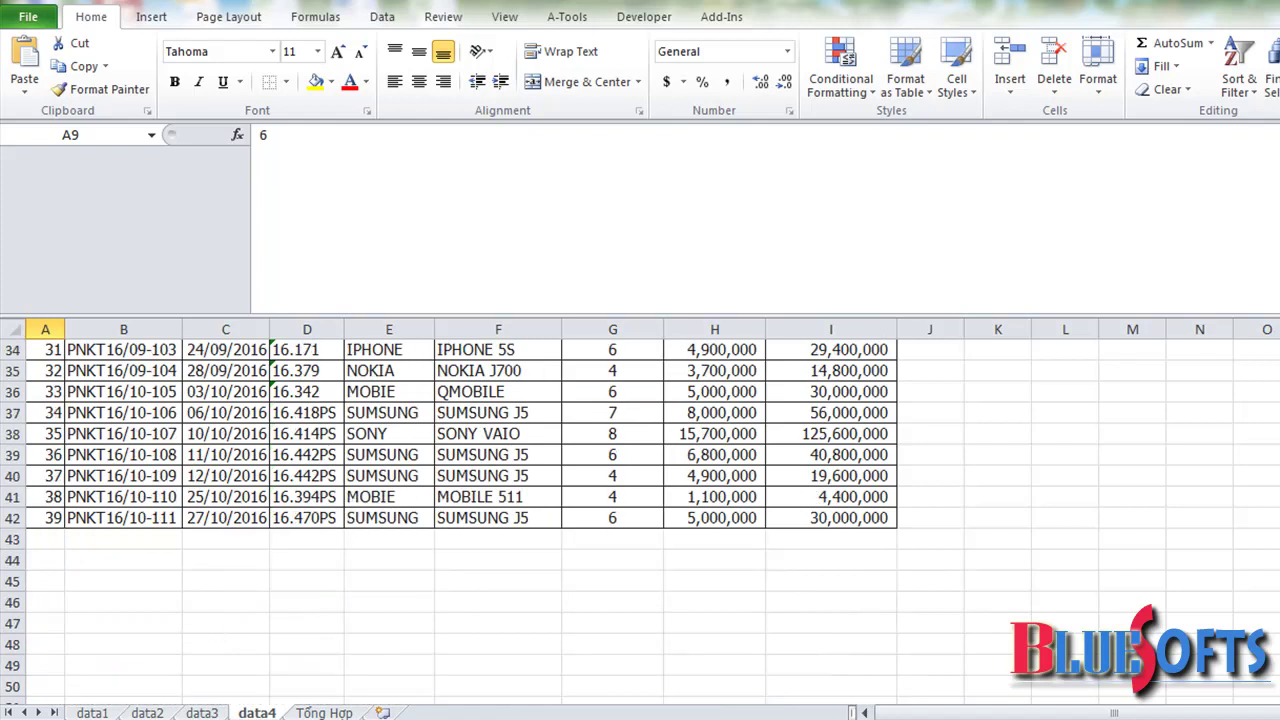
pyautogui.click(323, 713)
pyautogui.scroll(6, 133, 517)
pyautogui.scroll(6, 133, 517)
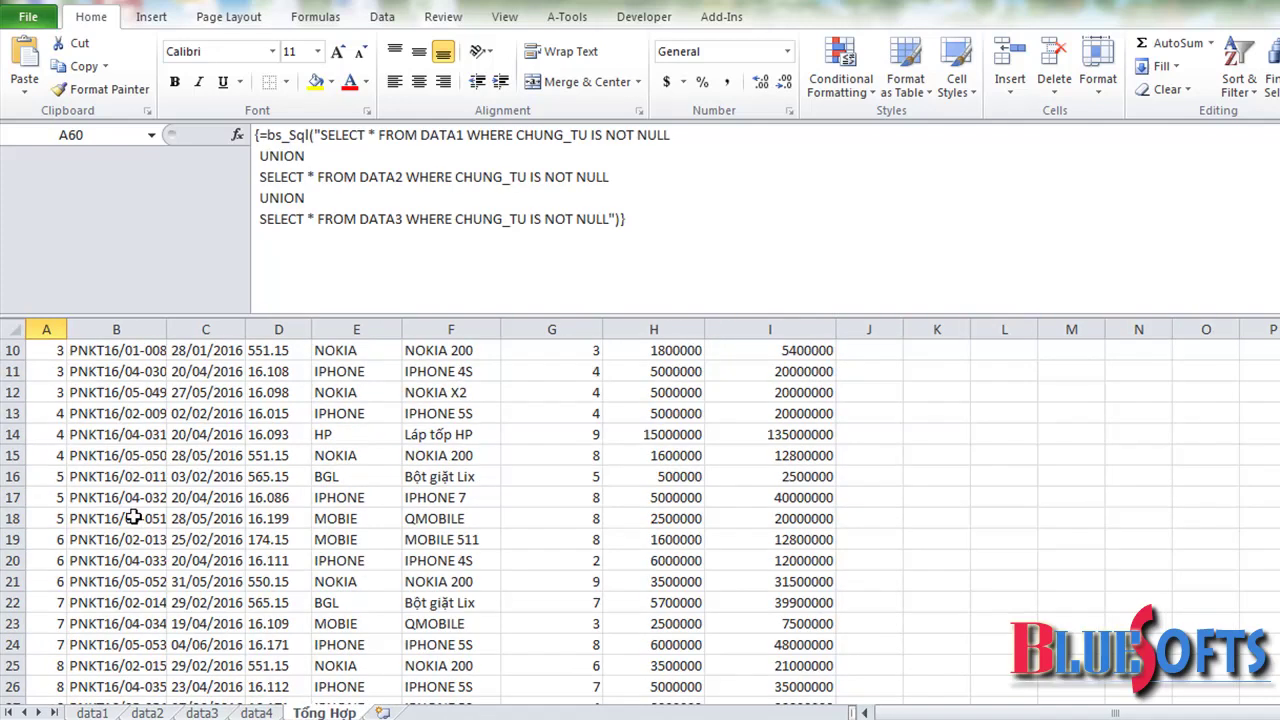
# Add UNION SELECT * FROM DATA4 WHERE CHUNG_TU IS NOT NULL and recommit the array formula
pyautogui.click(610, 219)
pyautogui.hotkey('alt', 'Return')
pyautogui.write('UNION SELECT * FROM DATA2 WHERE CHUNG_TU IS NOT NULL')
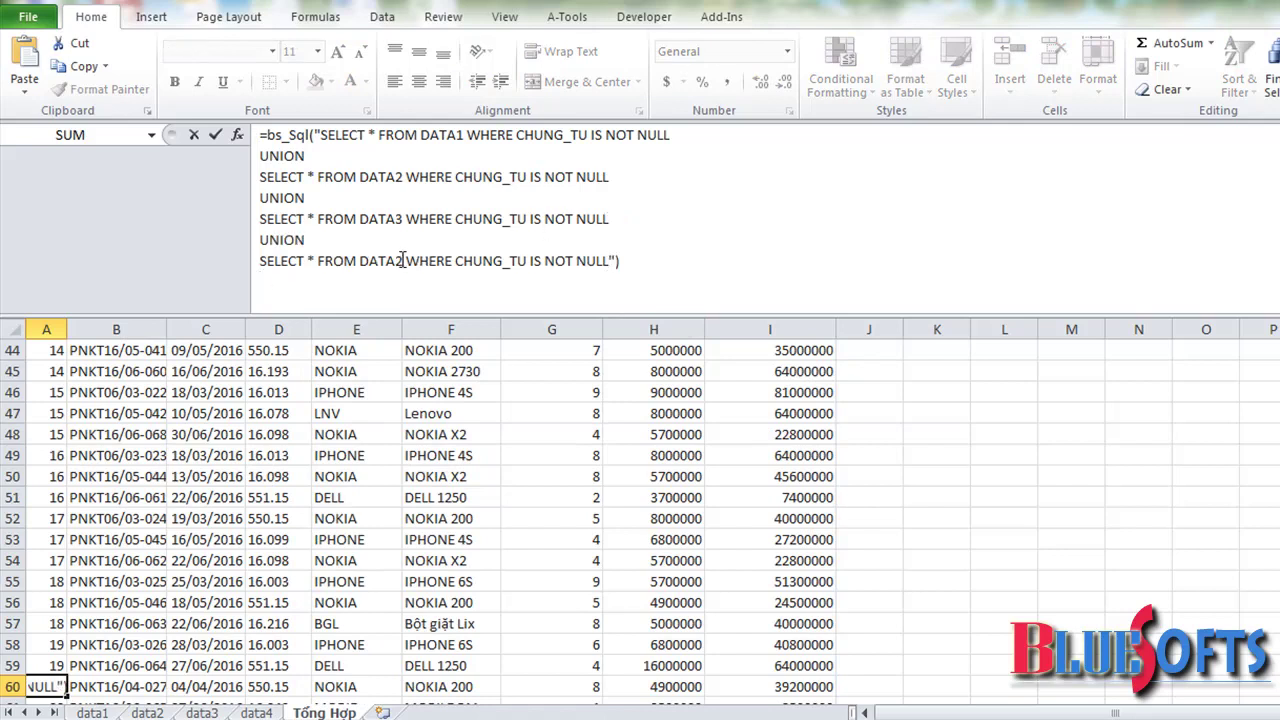
pyautogui.click(402, 260)
pyautogui.press('BackSpace')
pyautogui.write('4')
pyautogui.hotkey('ctrl', 'shift', 'Return')
# Scroll the results to confirm the August–October 2016 data4 rows now appear
pyautogui.scroll(-2, 300, 400)
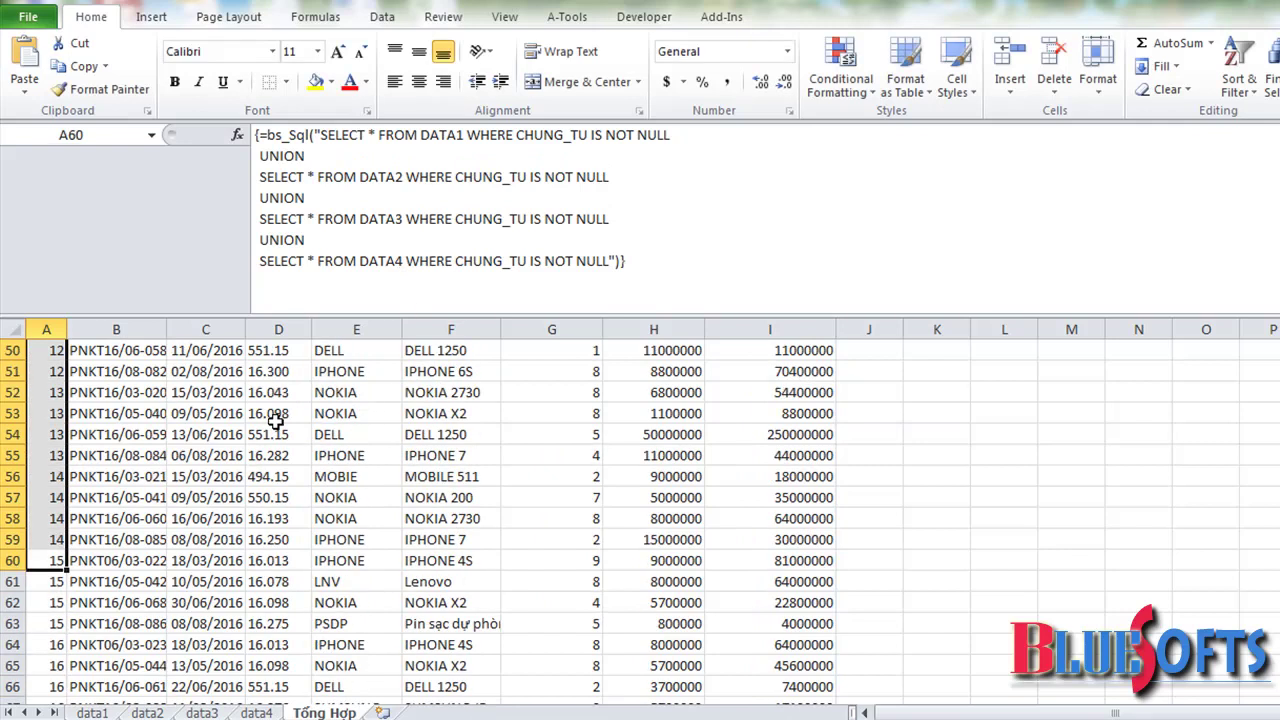
pyautogui.click(163, 457)
pyautogui.scroll(-6, 163, 457)
pyautogui.scroll(-7, 163, 457)
pyautogui.scroll(-1, 163, 457)
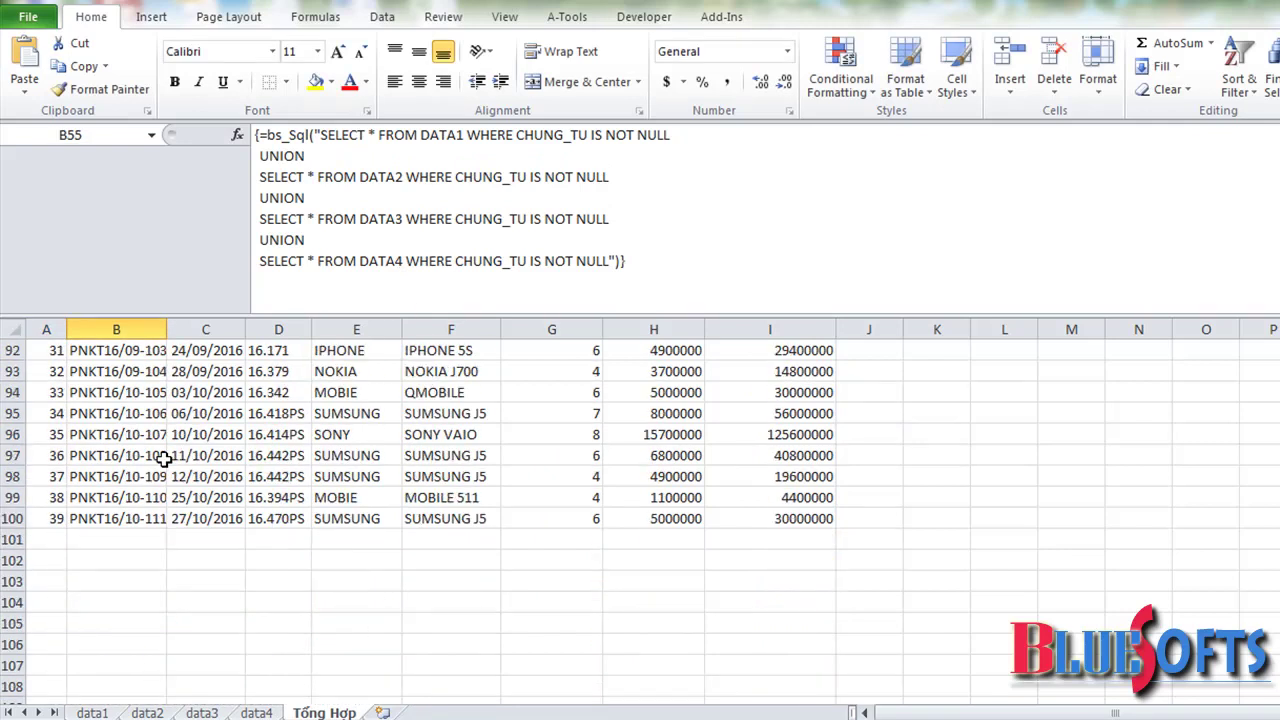
pyautogui.scroll(4, 163, 457)
pyautogui.scroll(3, 163, 457)
pyautogui.click(163, 457)
# Append a new line ORDER BY NGAY to the bs_Sql query and re-enter it as an array formula
pyautogui.click(609, 260)
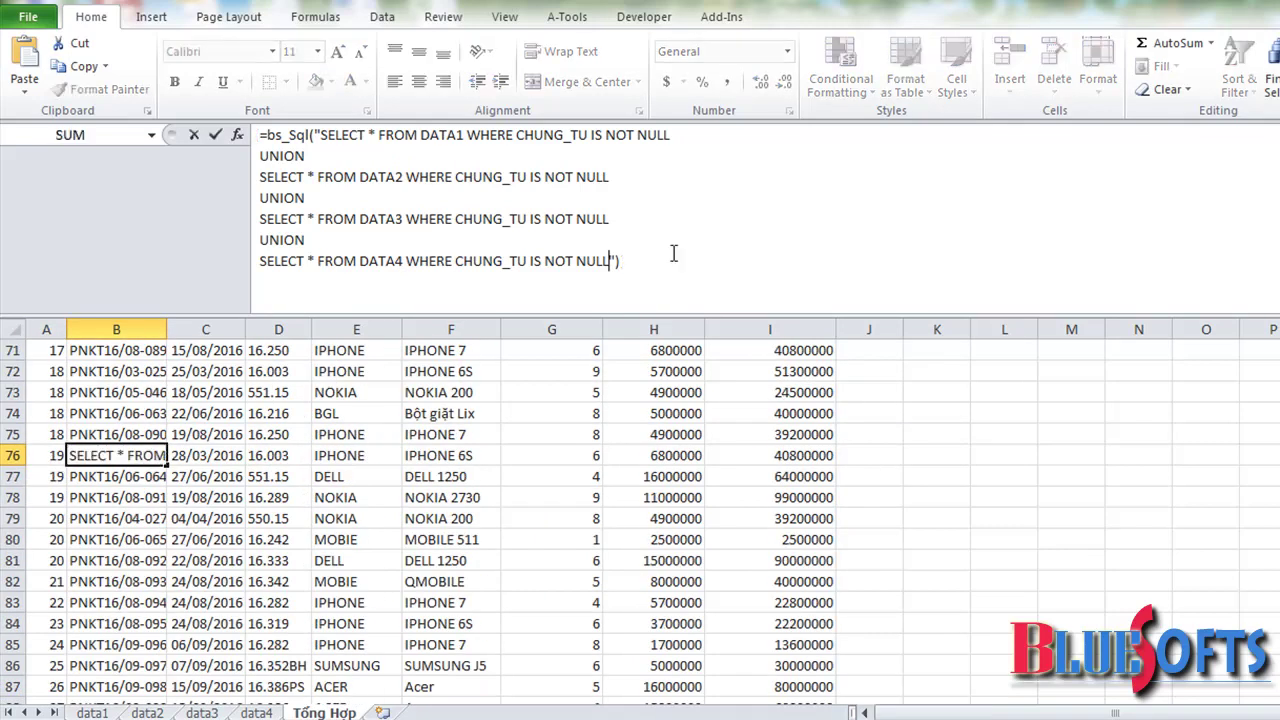
pyautogui.hotkey('alt', 'Return')
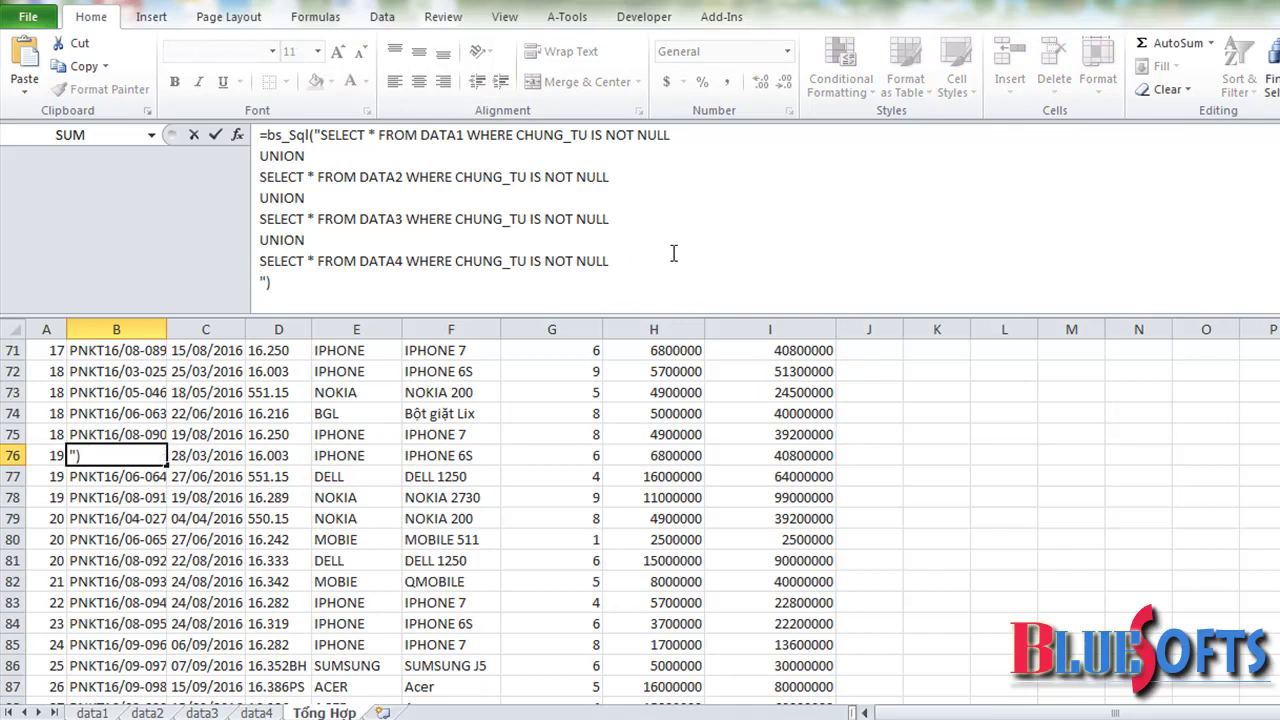
pyautogui.write('OR')
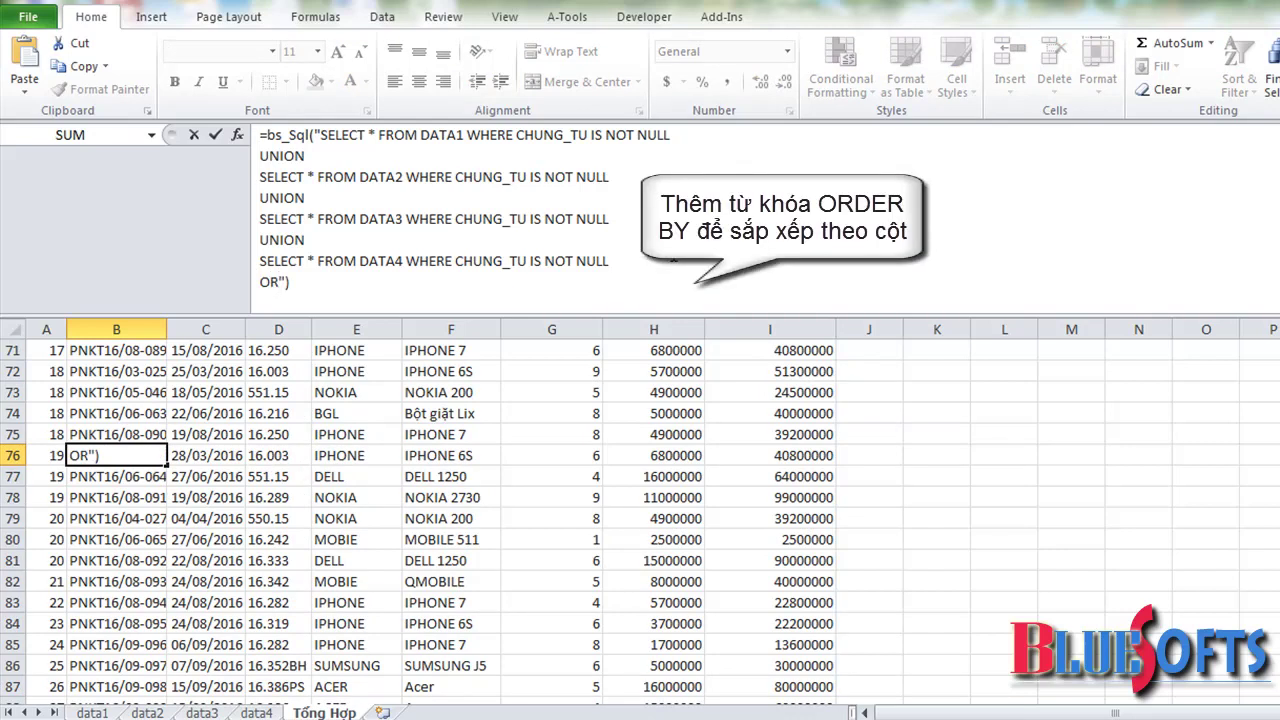
pyautogui.write('DERR')
pyautogui.press('BackSpace')
pyautogui.write('BY ')
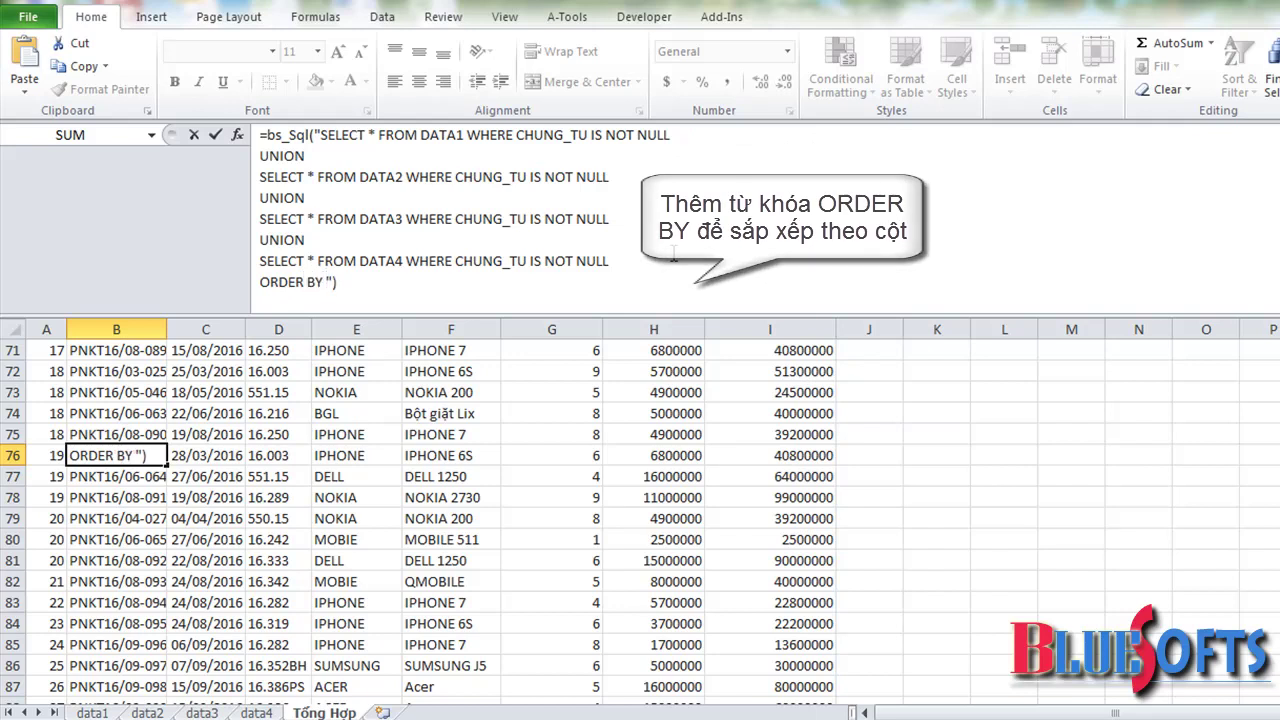
pyautogui.write('NGAY')
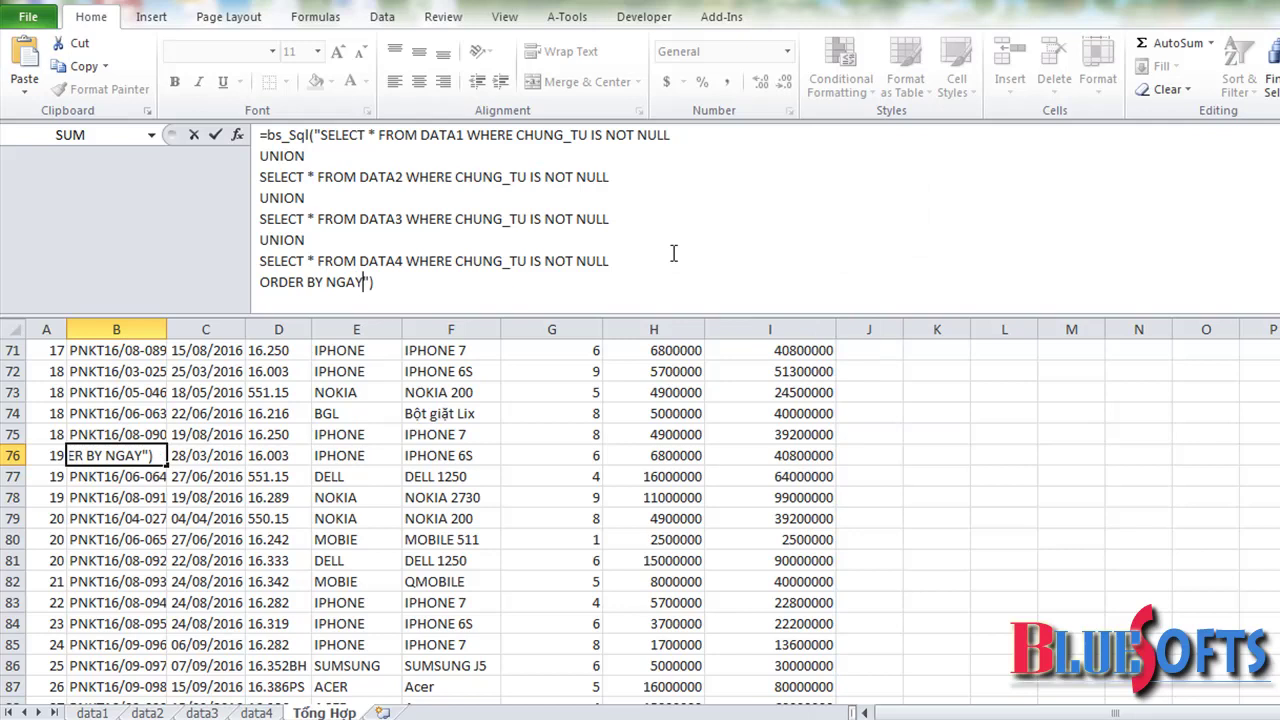
pyautogui.hotkey('ctrl', 'shift', 'Return')
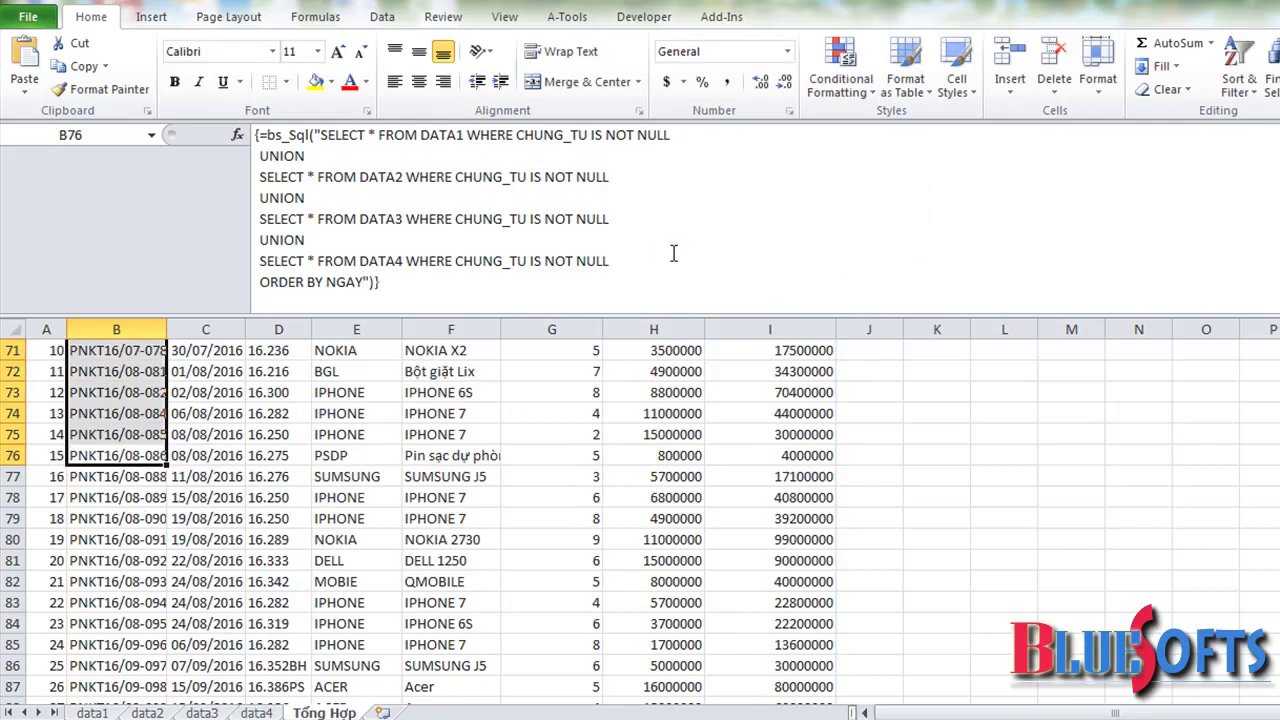
pyautogui.click(186, 459)
pyautogui.scroll(4, 190, 455)
pyautogui.scroll(2, 205, 440)
pyautogui.scroll(1, 229, 401)
pyautogui.scroll(5, 229, 401)
pyautogui.scroll(4, 229, 401)
pyautogui.scroll(4, 229, 401)
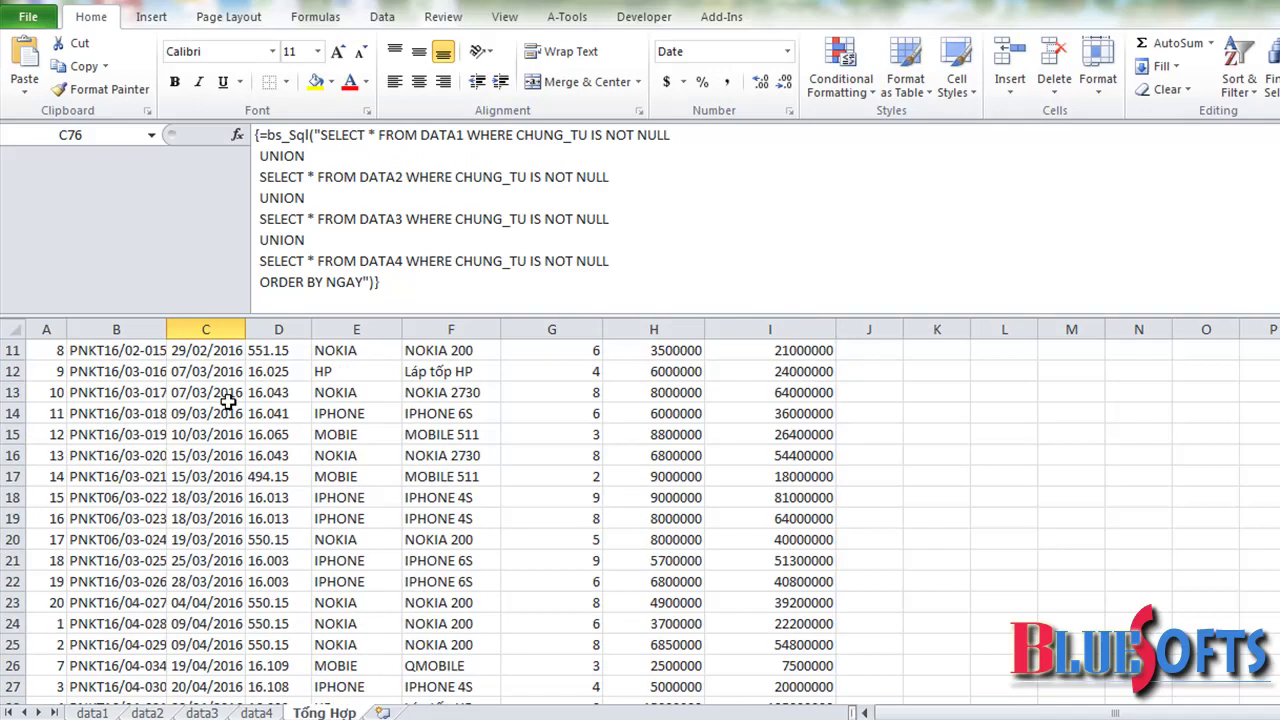
pyautogui.scroll(4, 229, 401)
pyautogui.moveTo(58, 414); pyautogui.dragTo(57, 643)
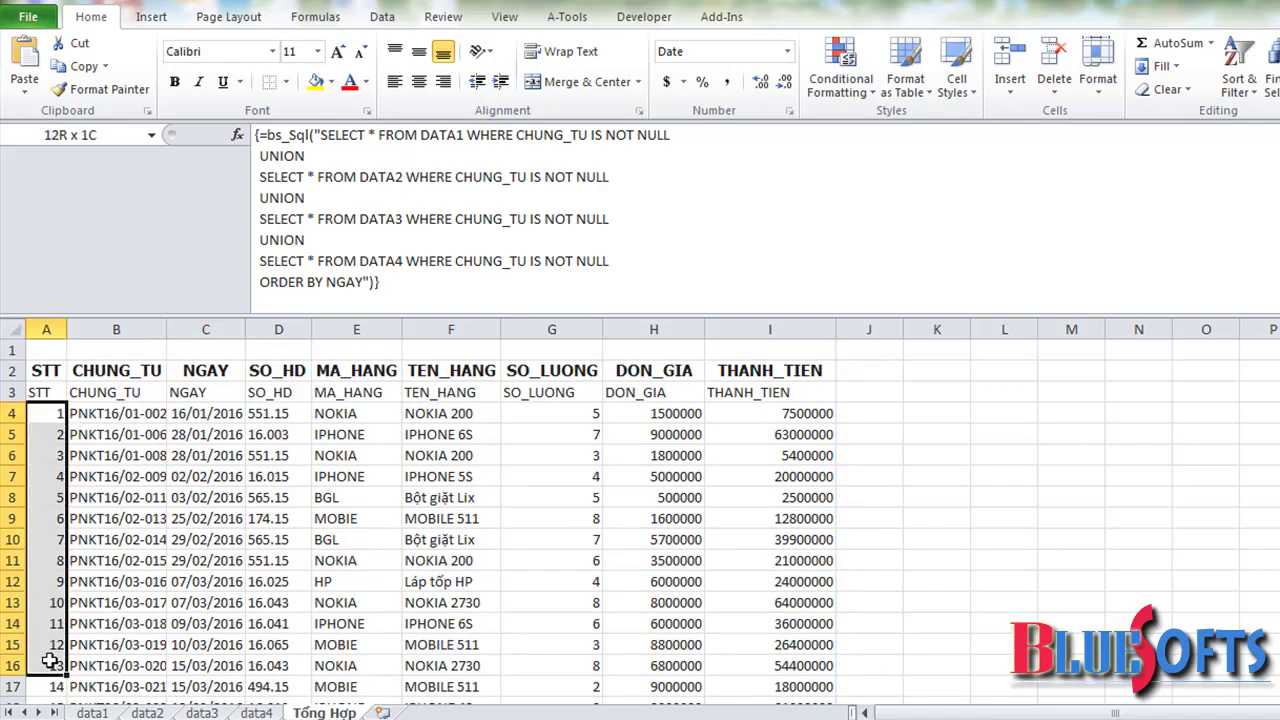
pyautogui.moveTo(57, 643)
pyautogui.mouseDown()
pyautogui.moveTo(24, 571)
pyautogui.moveTo(51, 633)
pyautogui.mouseUp()
pyautogui.scroll(-2, 60, 620)
pyautogui.moveTo(50, 519); pyautogui.dragTo(370, 519)
pyautogui.click(147, 712)
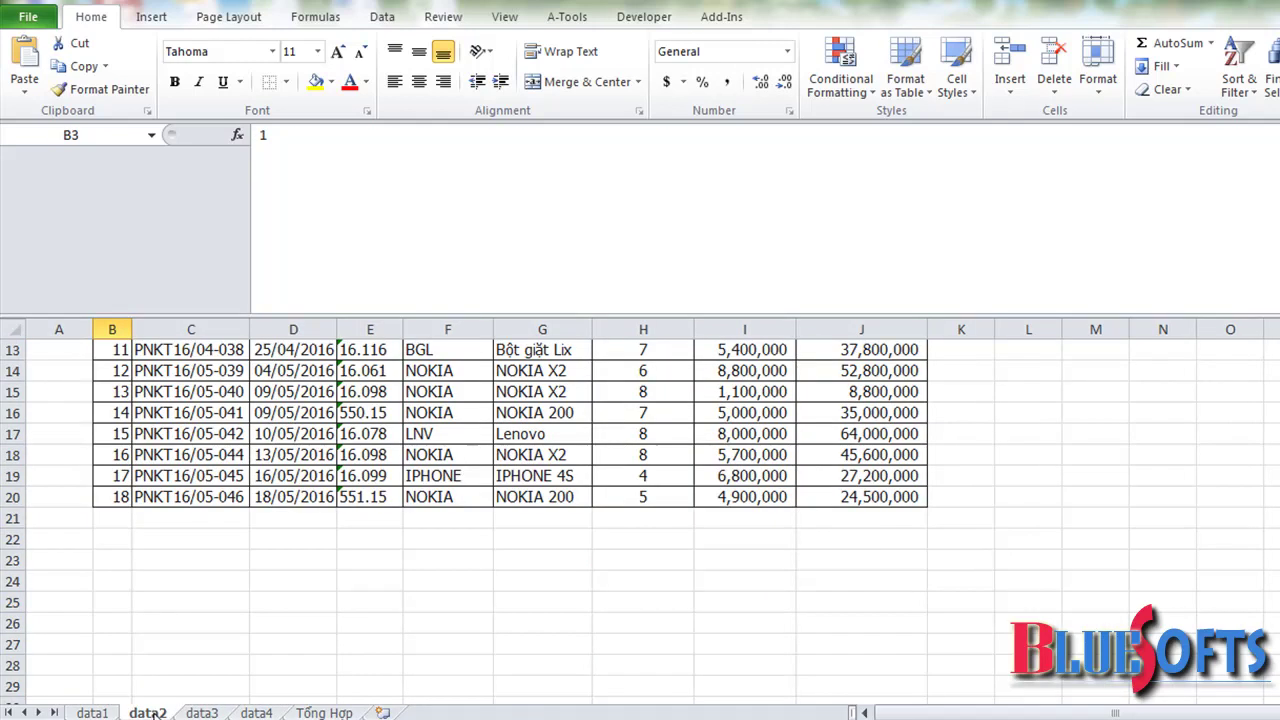
pyautogui.moveTo(643, 392); pyautogui.dragTo(645, 433)
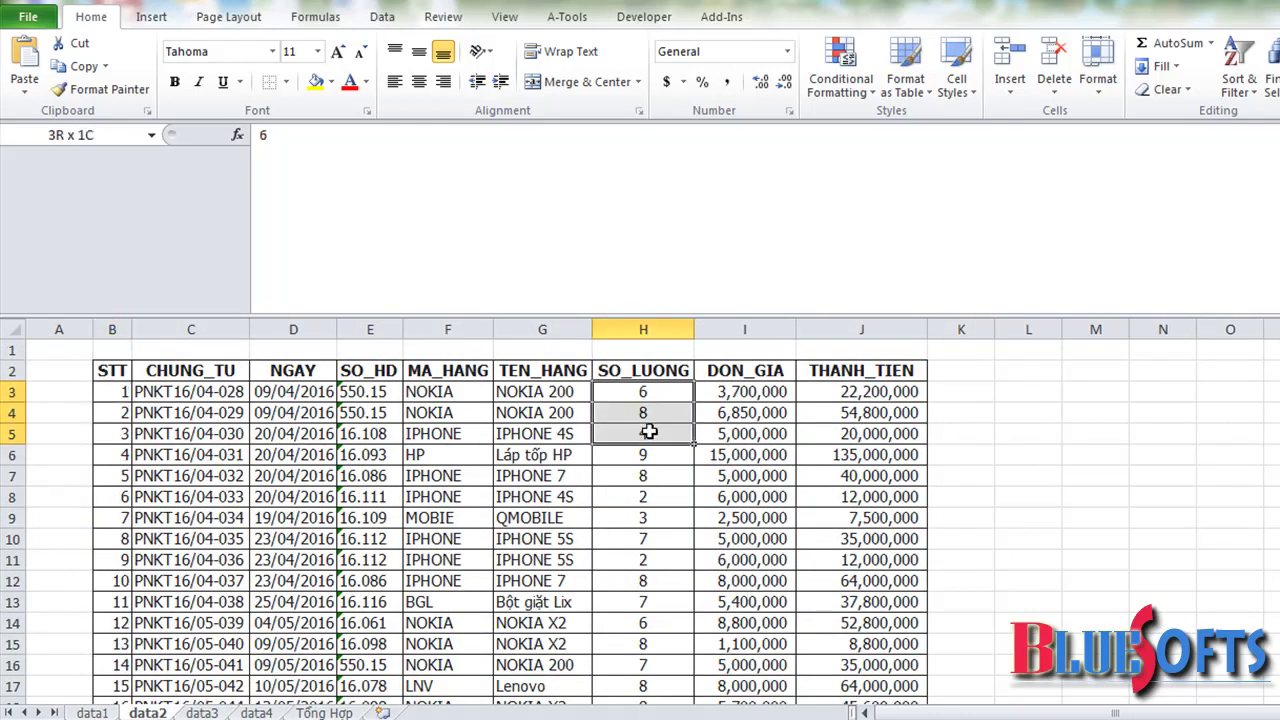
pyautogui.click(323, 712)
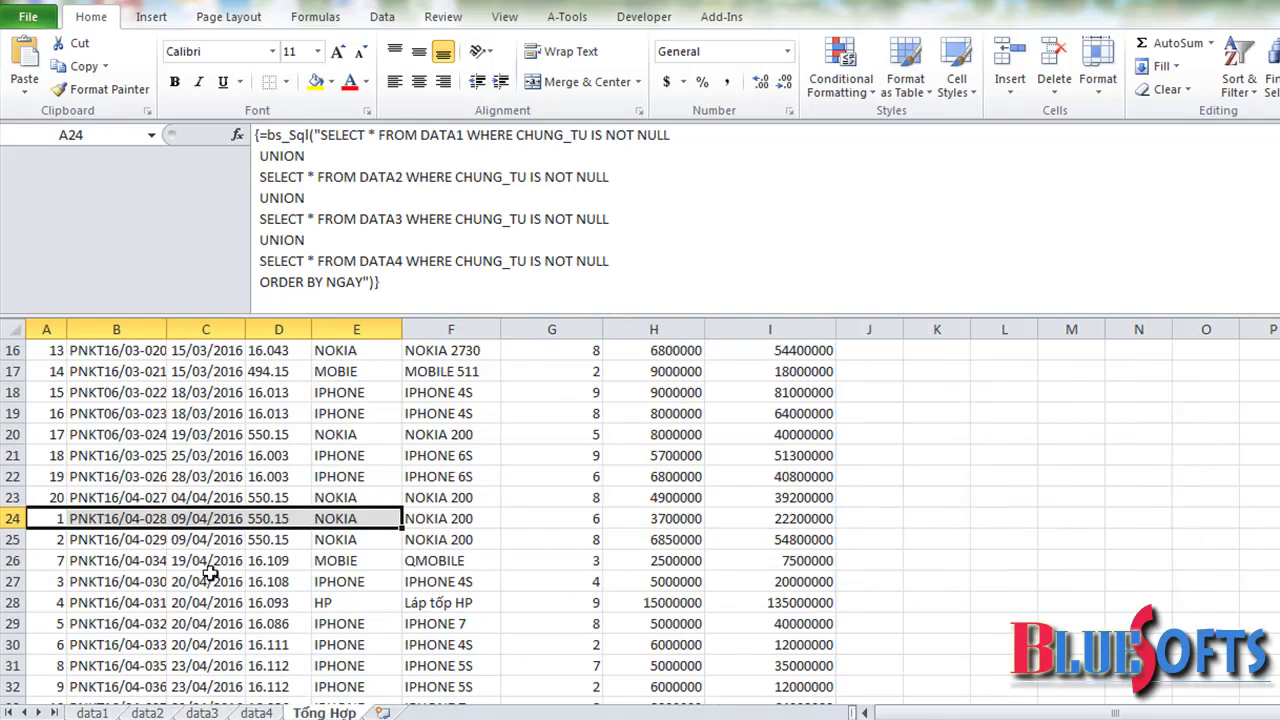
pyautogui.click(425, 517)
pyautogui.click(575, 522)
pyautogui.scroll(-2, 555, 536)
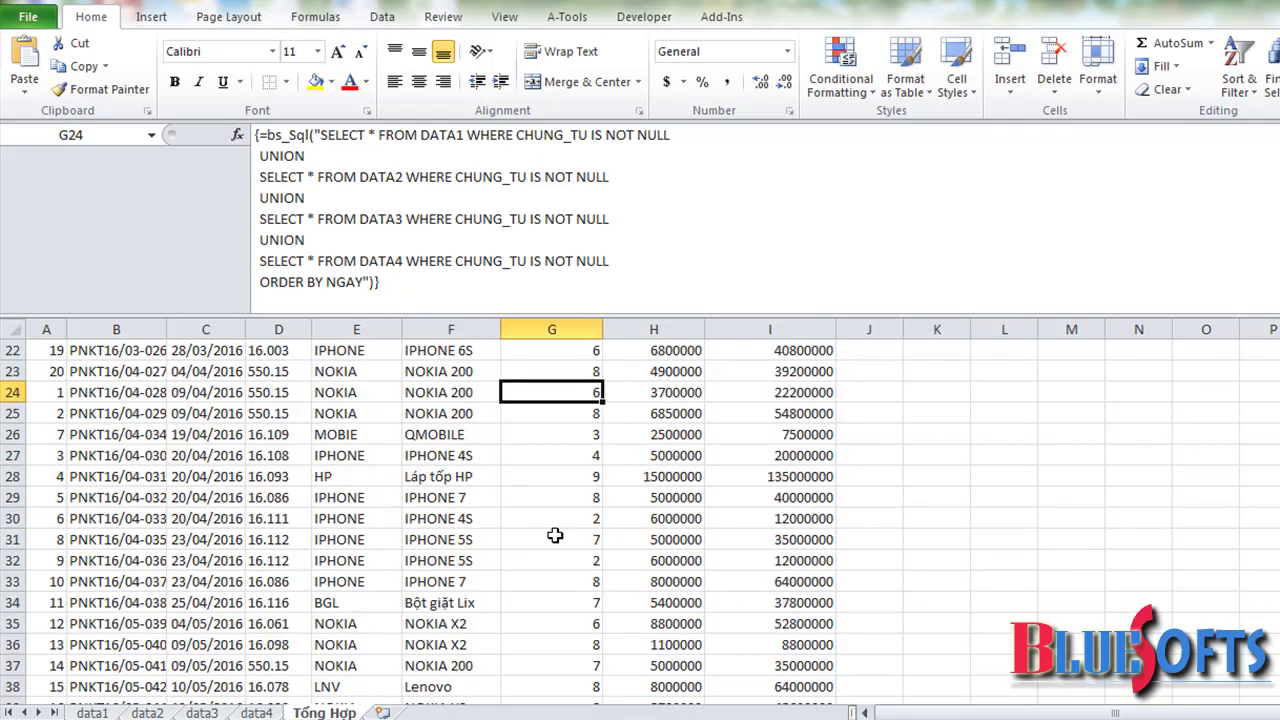
pyautogui.click(240, 713)
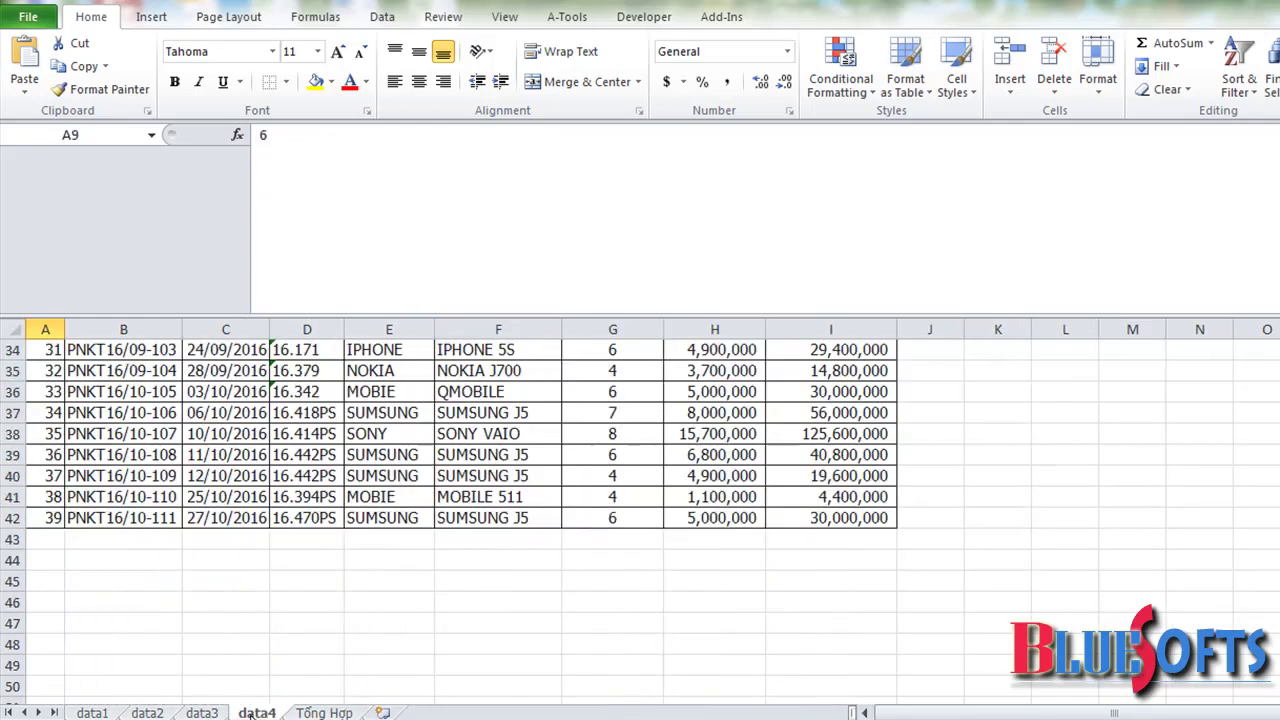
pyautogui.scroll(6, 428, 585)
pyautogui.click(349, 713)
pyautogui.click(423, 519)
pyautogui.scroll(-6, 425, 520)
pyautogui.scroll(-3, 425, 520)
pyautogui.scroll(-2, 425, 520)
pyautogui.scroll(-5, 425, 521)
pyautogui.scroll(7, 425, 521)
pyautogui.scroll(7, 425, 521)
pyautogui.scroll(9, 425, 521)
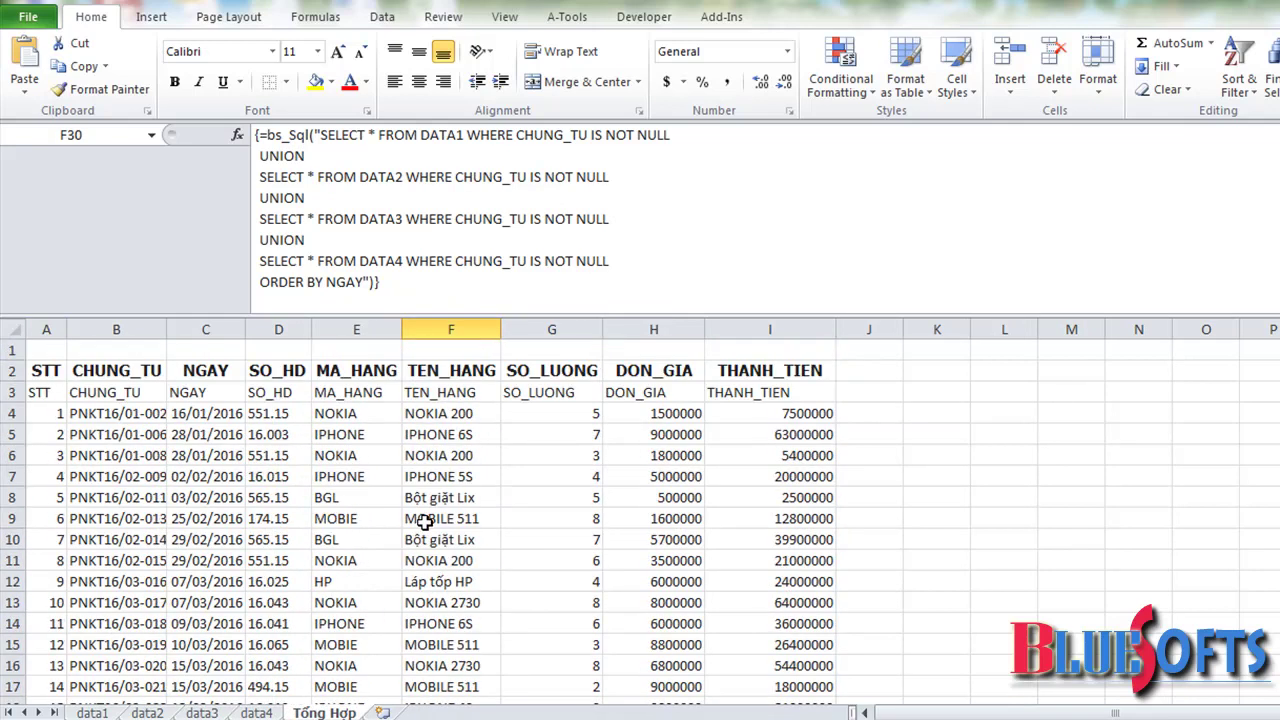
# Add the HR=NO option to the bs_Sql formula so the repeated heading row disappears
pyautogui.click(413, 396)
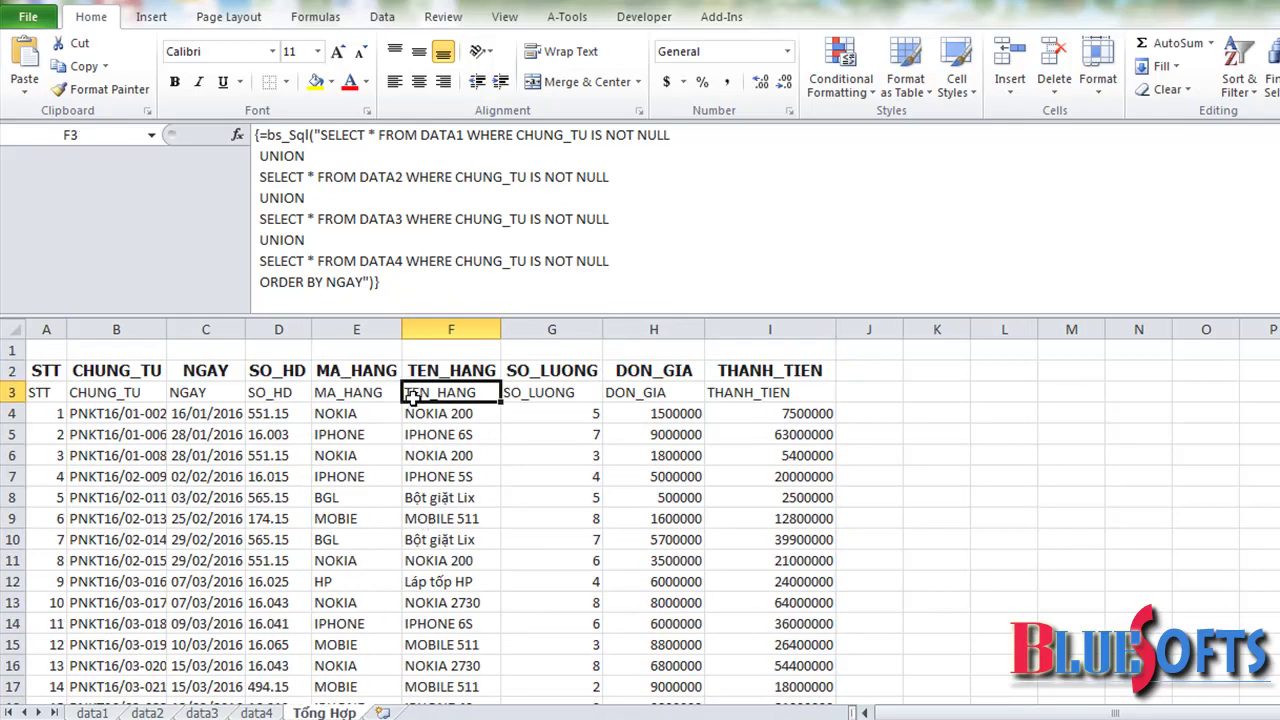
pyautogui.click(370, 282)
pyautogui.write(',')
pyautogui.write('RR')
pyautogui.write('NO')
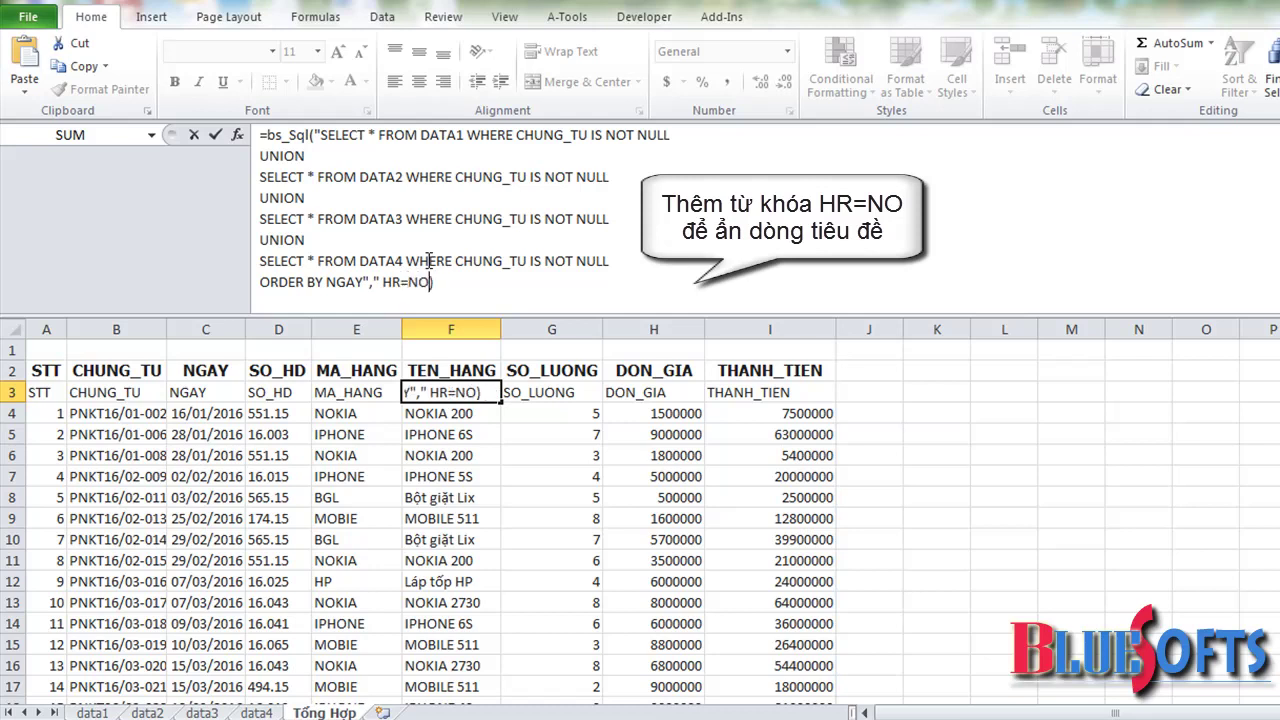
pyautogui.hotkey('ctrl', 'shift', 'Return')
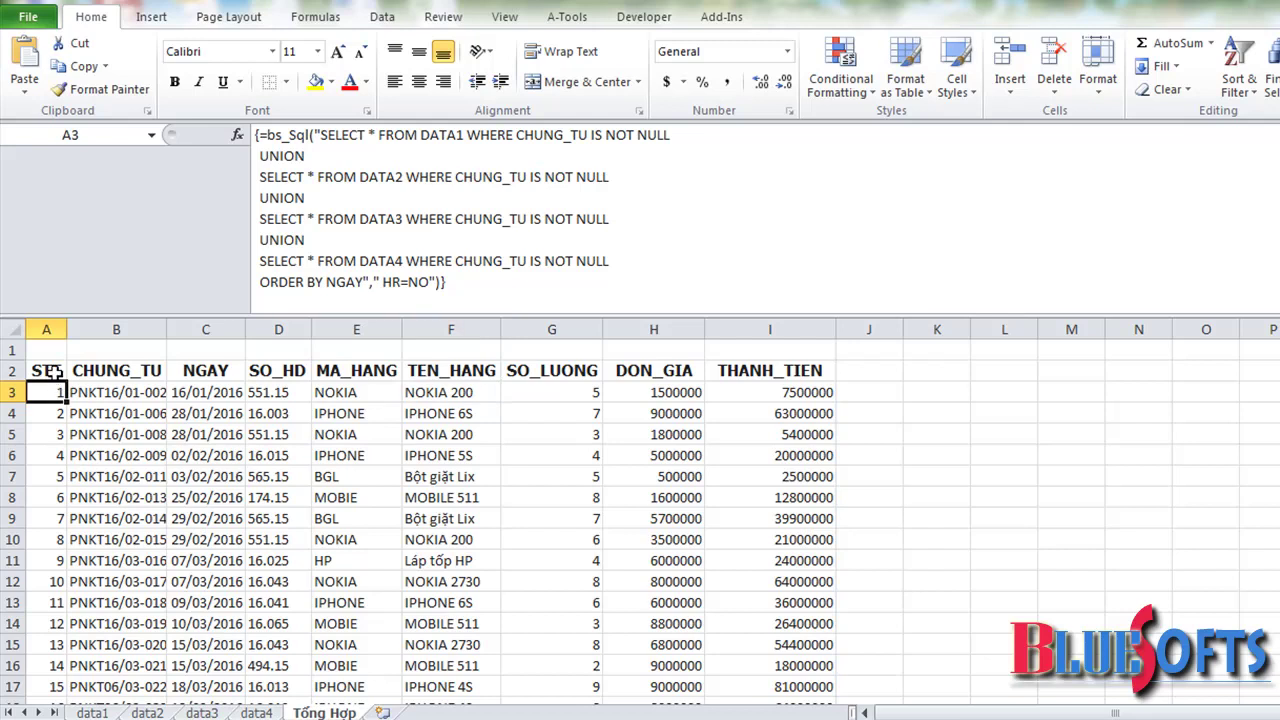
pyautogui.moveTo(46, 368); pyautogui.dragTo(779, 385)
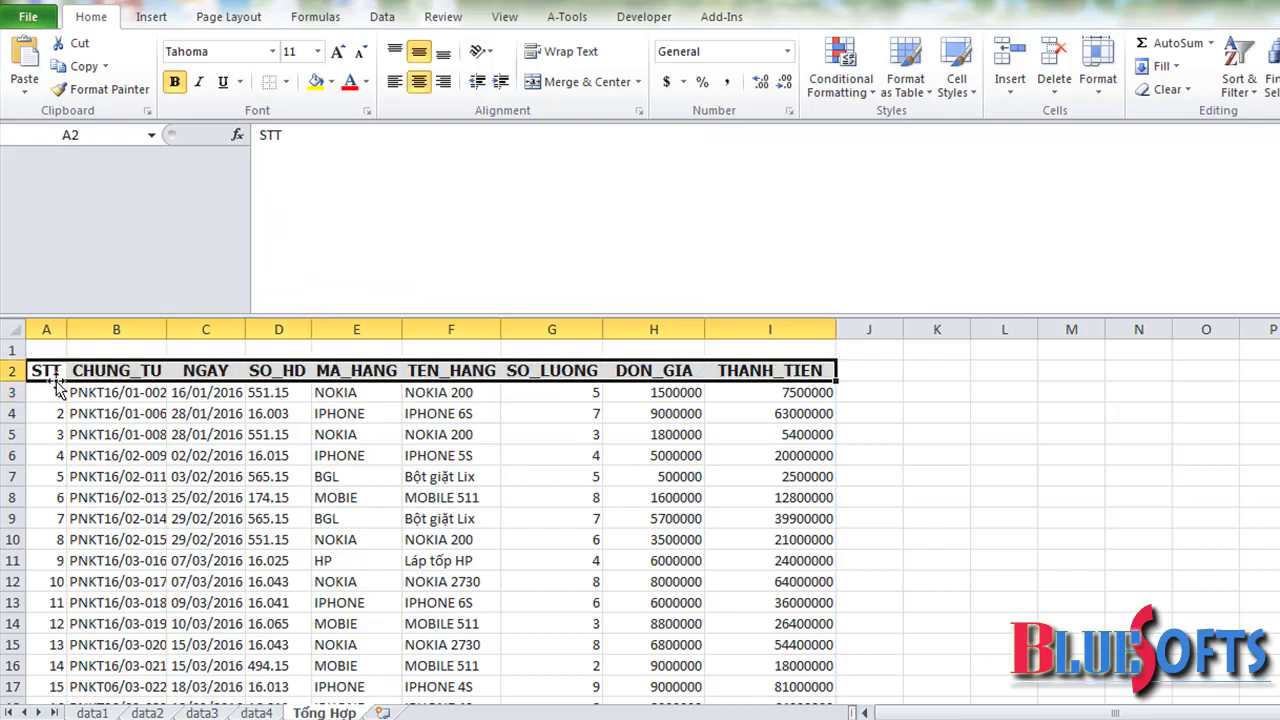
# Retitle the first row-2 headings as Chứng từ, Ngày and Số HD
pyautogui.click(113, 371)
pyautogui.write('Chứng từ')
pyautogui.press('Return')
pyautogui.press('Right')
pyautogui.press('Up')
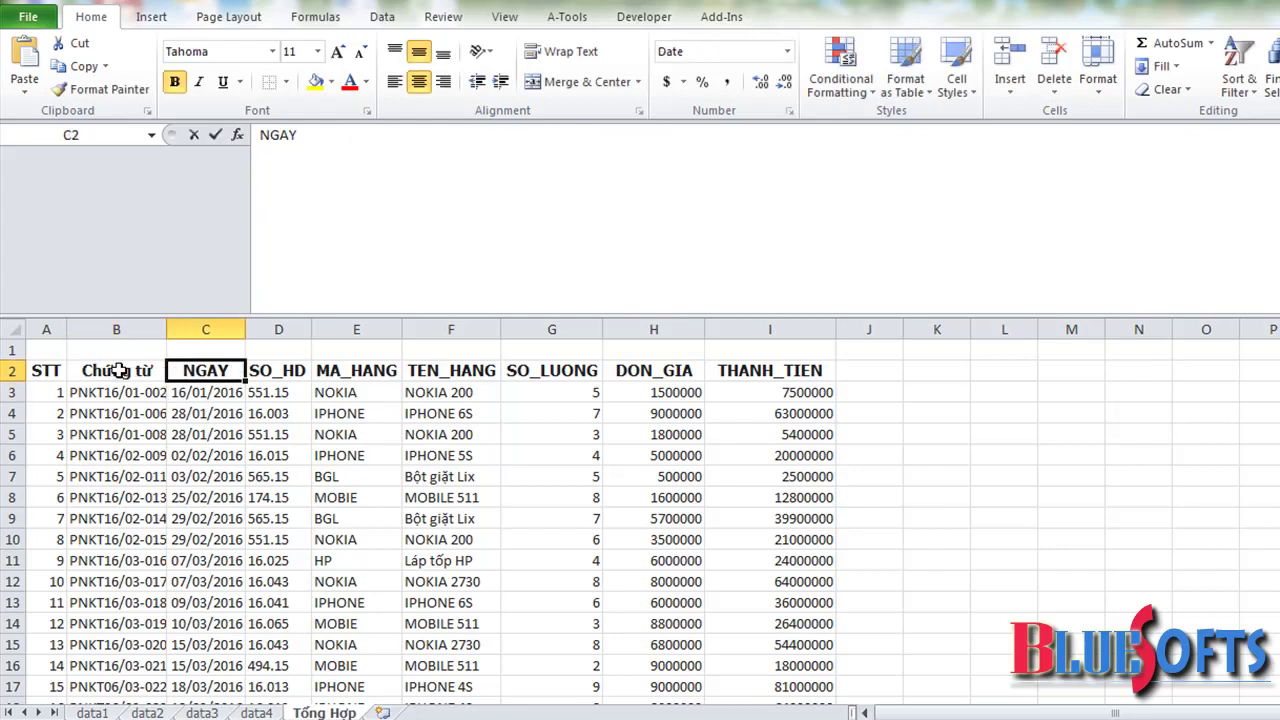
pyautogui.write('Ngày')
pyautogui.press('Return')
pyautogui.press('Right')
pyautogui.press('Up')
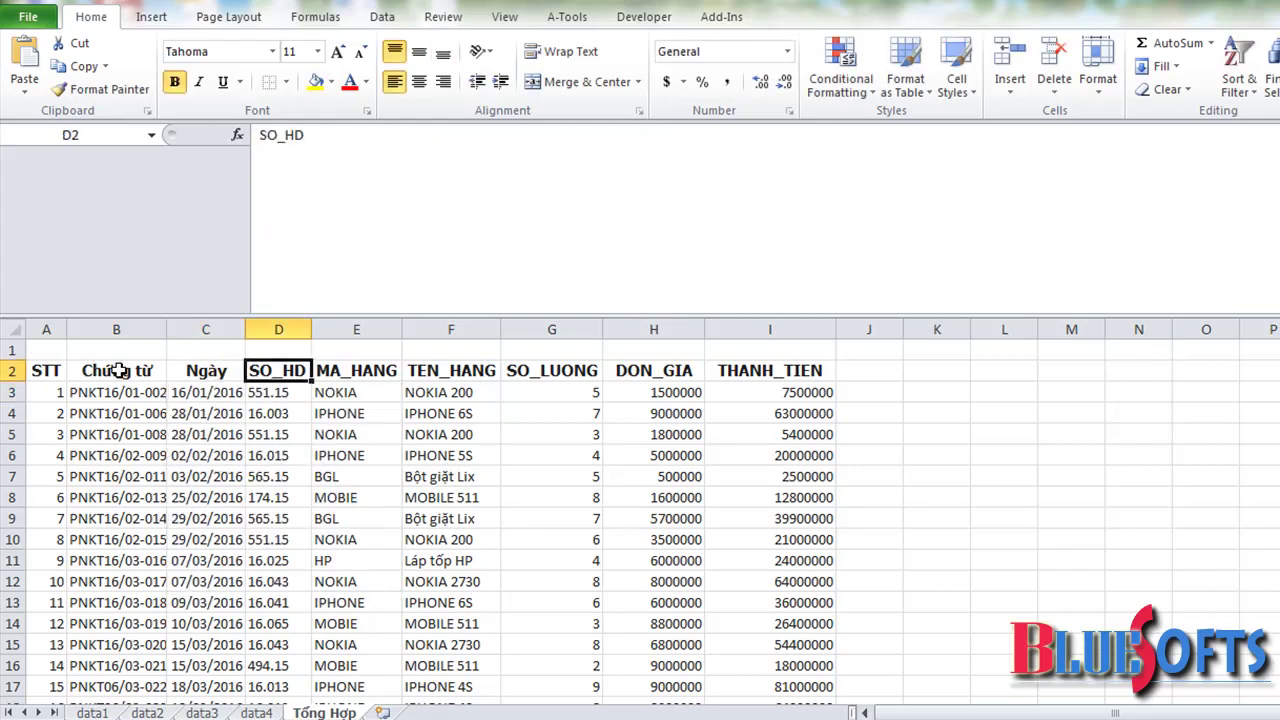
pyautogui.write('S')
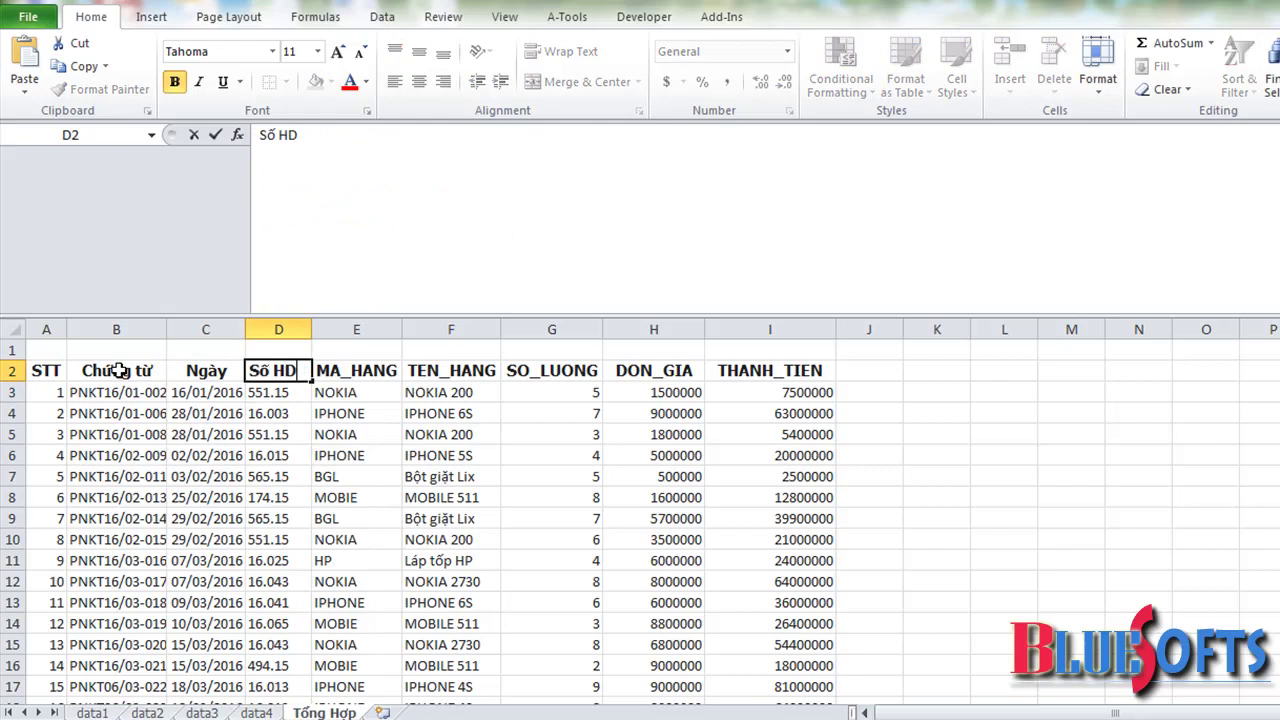
pyautogui.press('Return')
pyautogui.press('Right')
pyautogui.press('Up')
# Retitle the next headings as Mã hàng, Tên hàng, slg and Đơn giá
pyautogui.write('Mã hàng')
pyautogui.press('Return')
pyautogui.press('Right')
pyautogui.press('Up')
pyautogui.write('Tên hang')
pyautogui.press('Return')
pyautogui.press('Right')
pyautogui.press('Up')
pyautogui.write('slg')
pyautogui.press('Return')
pyautogui.press('Right')
pyautogui.press('Up')
pyautogui.write('Đơn giá')
# Title the last column Thành tiền and autofit column B to the Chứng từ values
pyautogui.press('Return')
pyautogui.press('Right')
pyautogui.press('Up')
pyautogui.write('Thành tieền')
pyautogui.press('Return')
pyautogui.press('Left')
pyautogui.press('Left')
pyautogui.press('Left')
pyautogui.click(180, 440)
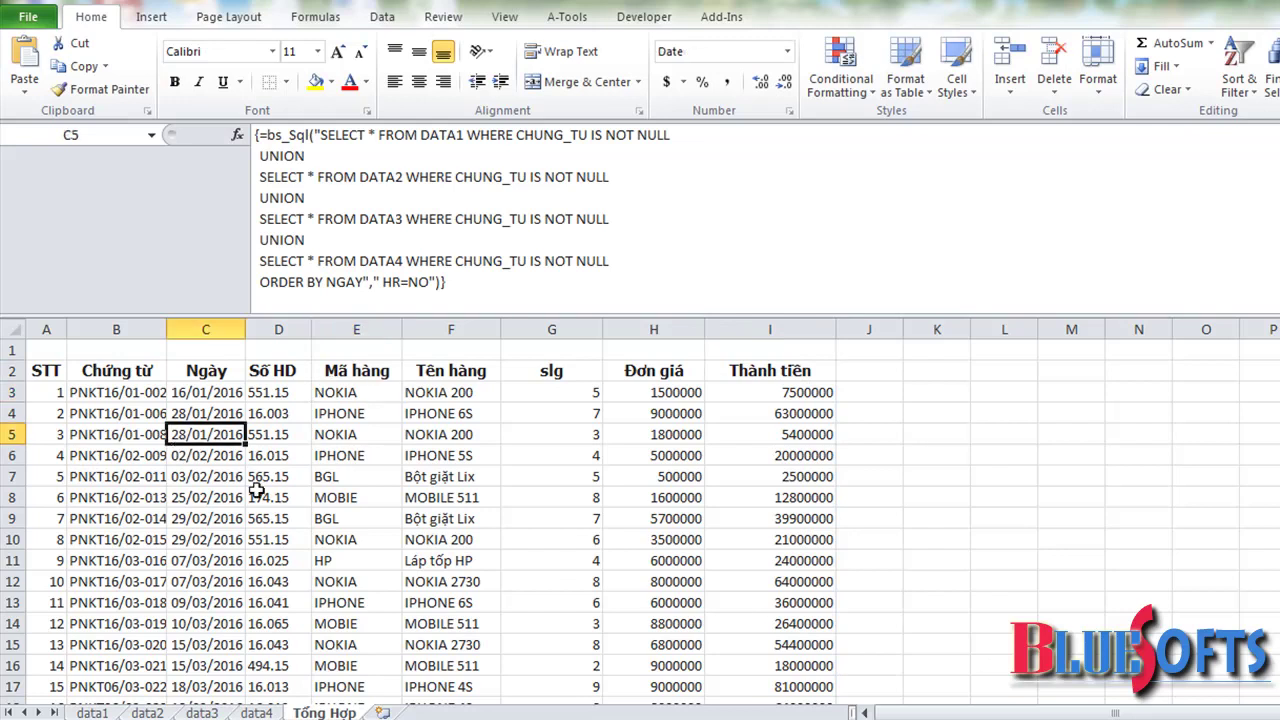
pyautogui.doubleClick(166, 329)
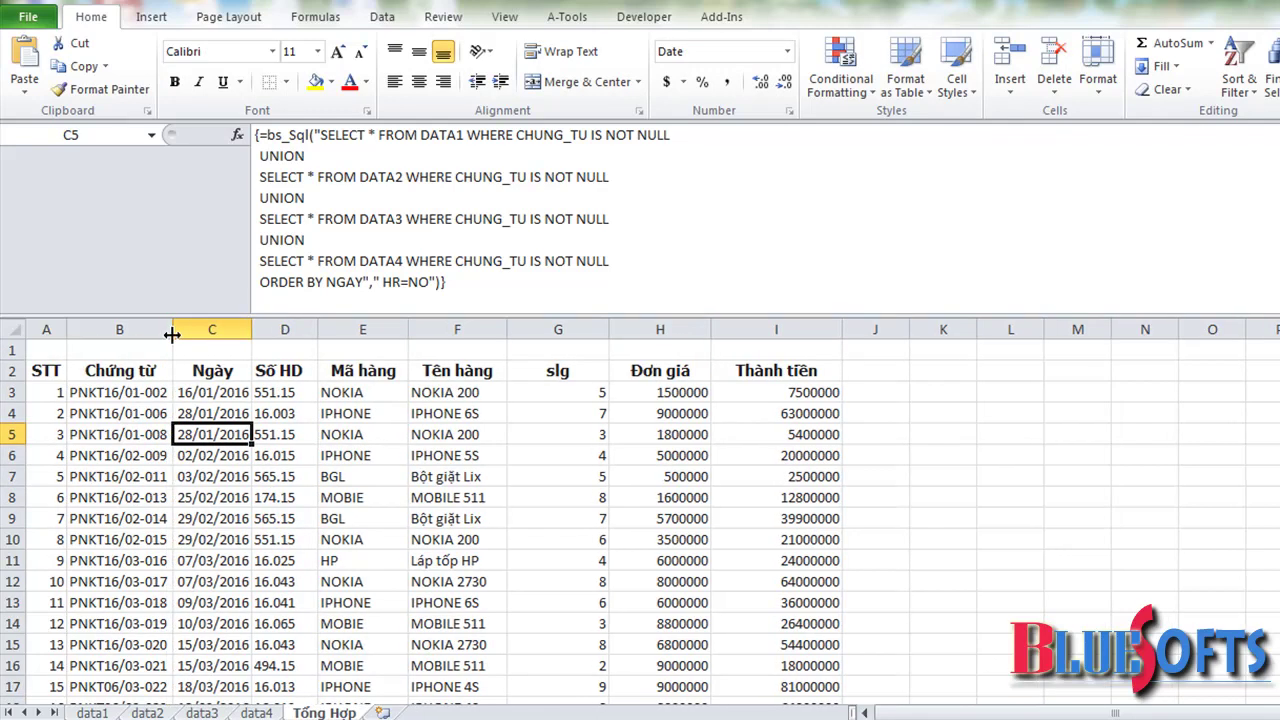